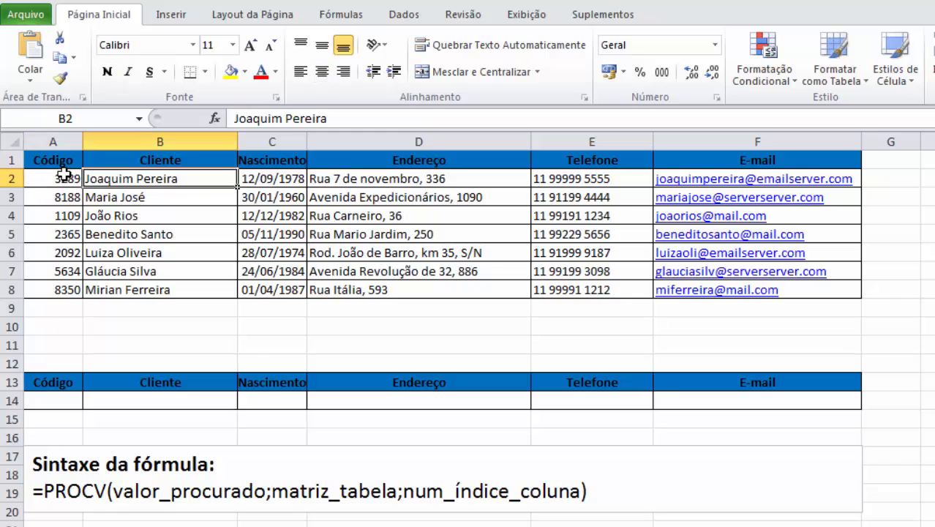
{"action": "key", "text": "Right"}
Step: Examine the customer codes in the Código column of the upper table
{"action": "key", "text": "Left"}
{"action": "key", "text": "Left"}
{"action": "key", "text": "Down"}
{"action": "key", "text": "Down"}
{"action": "key", "text": "Down"}
{"action": "key", "text": "Down"}
{"action": "key", "text": "Down"}
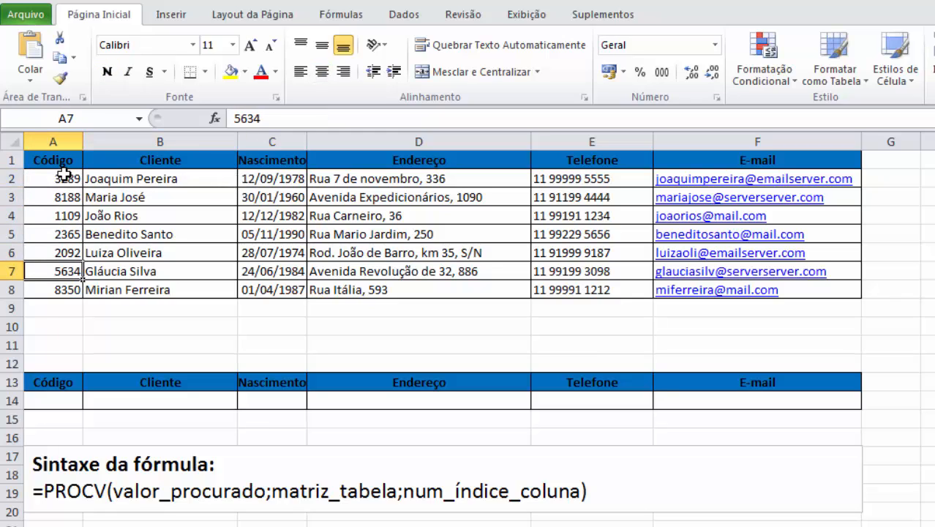
{"action": "key", "text": "Up"}
{"action": "key", "text": "Up"}
{"action": "key", "text": "Up"}
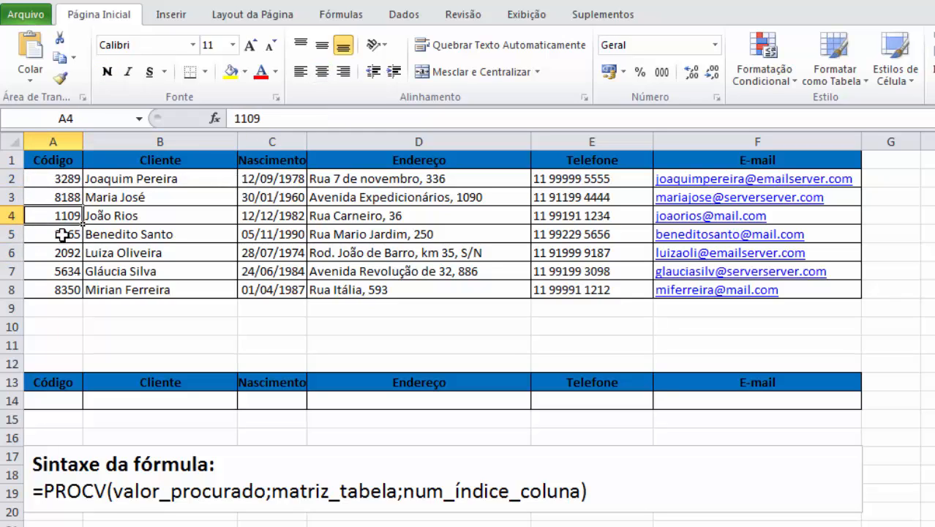
Step: Look over the empty lookup row 14, from the Código cell across to the E-mail cell
{"action": "left_click", "coordinate": [46, 384]}
{"action": "left_click", "coordinate": [50, 393]}
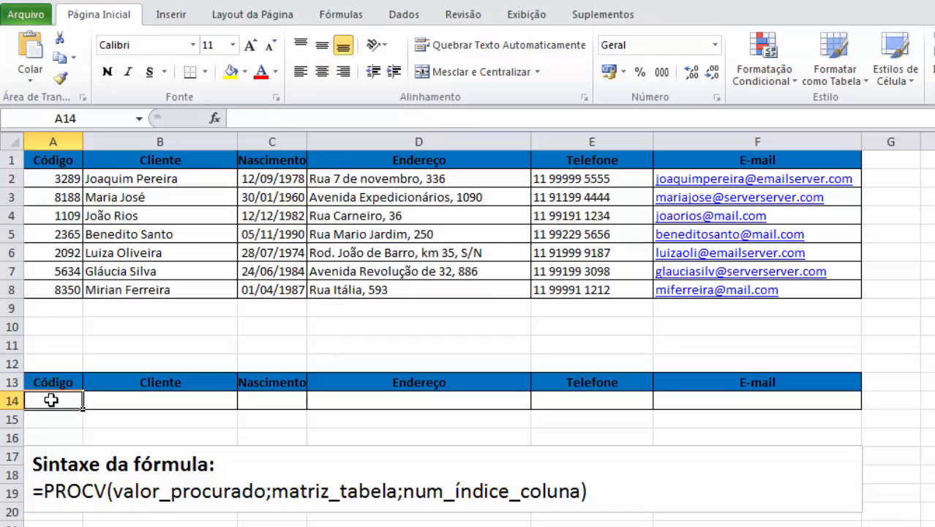
{"action": "key", "text": "Right"}
{"action": "key", "text": "Right"}
{"action": "key", "text": "Right"}
{"action": "key", "text": "Right"}
{"action": "key", "text": "Right"}
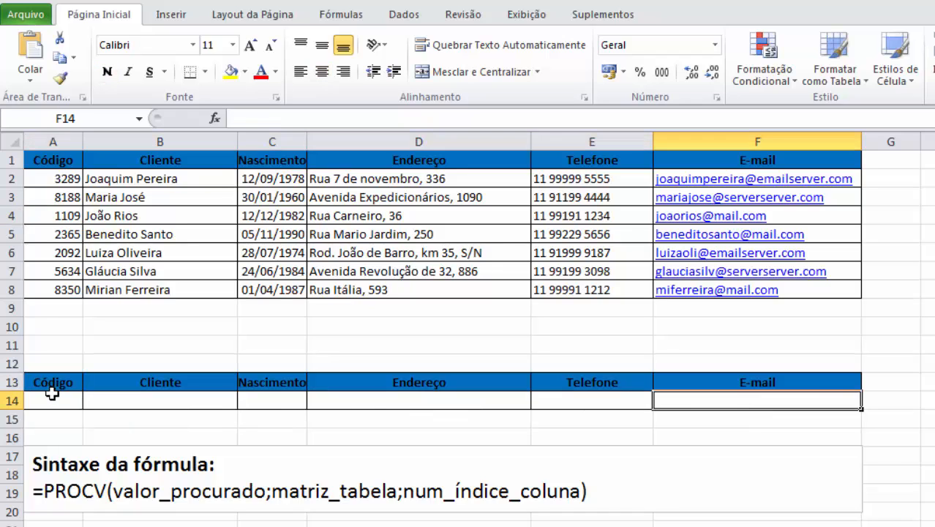
{"action": "key", "text": "Left"}
{"action": "key", "text": "Left"}
{"action": "key", "text": "Left"}
{"action": "key", "text": "Left"}
{"action": "key", "text": "Left"}
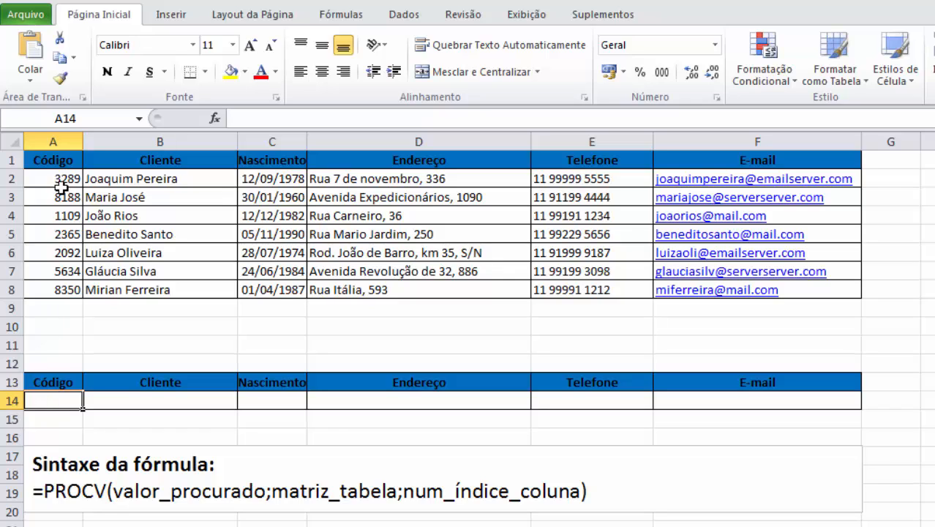
Step: Examine the row 14 cells for Cliente, Nascimento, Endereço, Telefone and E-mail that depend on the code in A14
{"action": "left_click", "coordinate": [127, 399]}
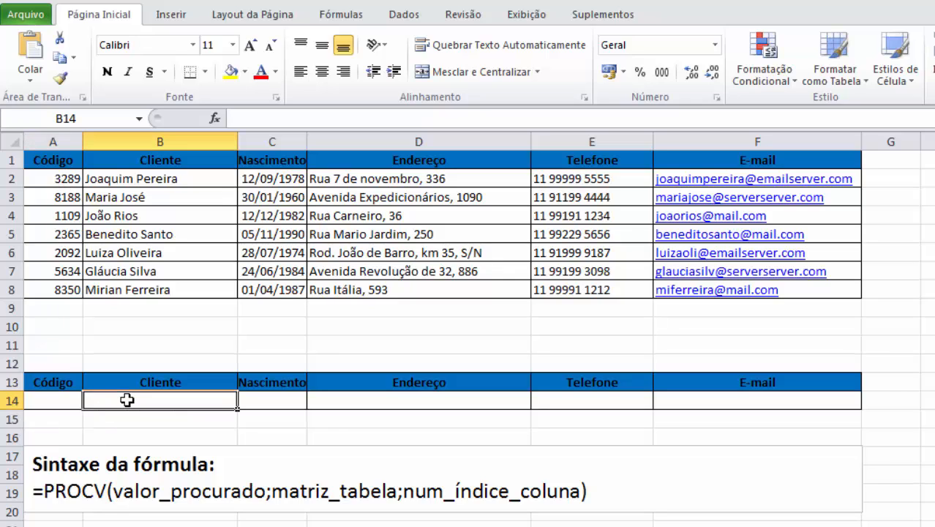
{"action": "key", "text": "Tab"}
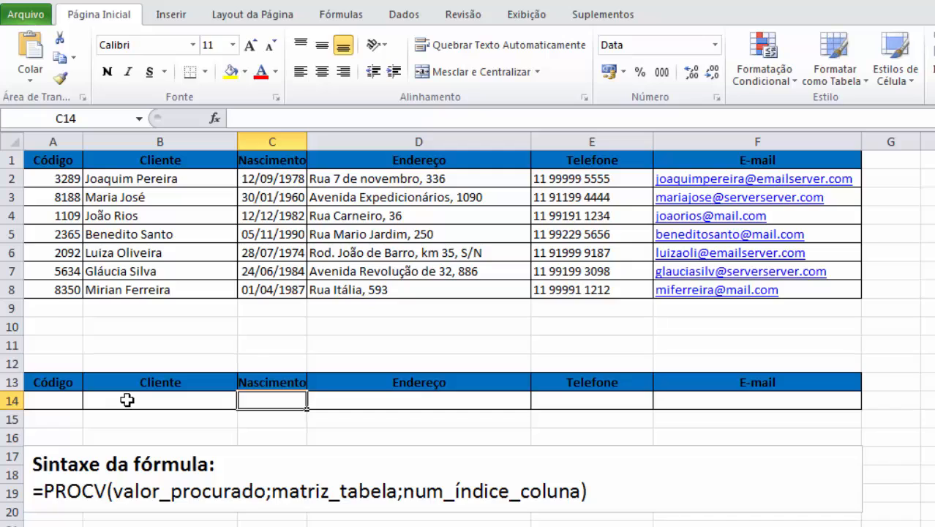
{"action": "key", "text": "Tab"}
{"action": "key", "text": "Tab"}
{"action": "key", "text": "Tab"}
{"action": "key", "text": "shift+Tab"}
{"action": "key", "text": "shift+Tab"}
{"action": "key", "text": "shift+Tab"}
{"action": "key", "text": "shift+Tab"}
{"action": "key", "text": "Tab"}
{"action": "key", "text": "Tab"}
{"action": "key", "text": "Tab"}
{"action": "key", "text": "Tab"}
{"action": "key", "text": "Tab"}
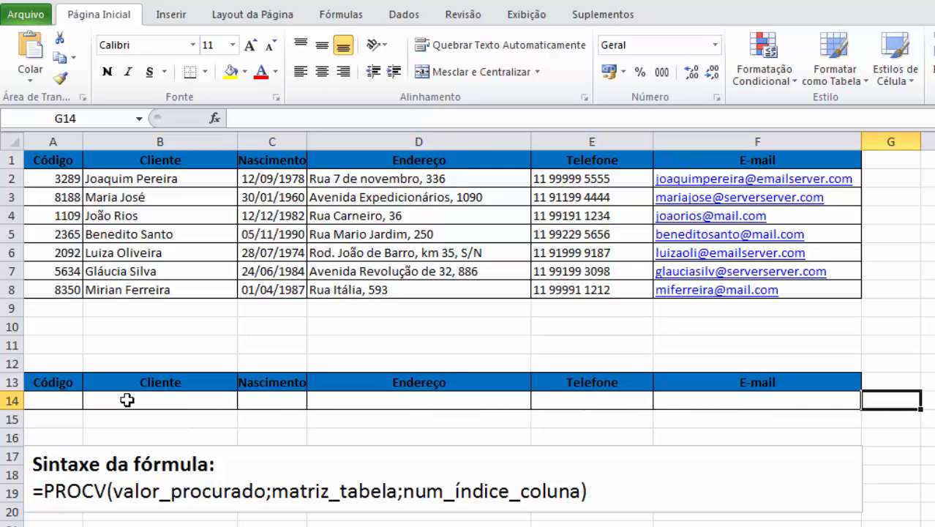
{"action": "key", "text": "shift+Tab"}
{"action": "key", "text": "shift+Tab"}
{"action": "key", "text": "shift+Tab"}
{"action": "key", "text": "shift+Tab"}
{"action": "key", "text": "shift+Tab"}
{"action": "key", "text": "shift+Tab"}
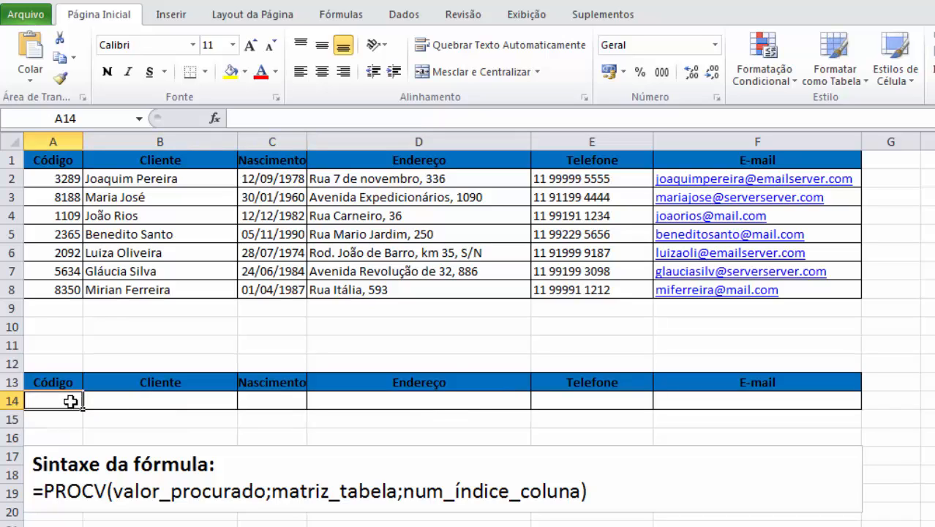
{"action": "left_click", "coordinate": [129, 399]}
{"action": "left_click", "coordinate": [300, 407]}
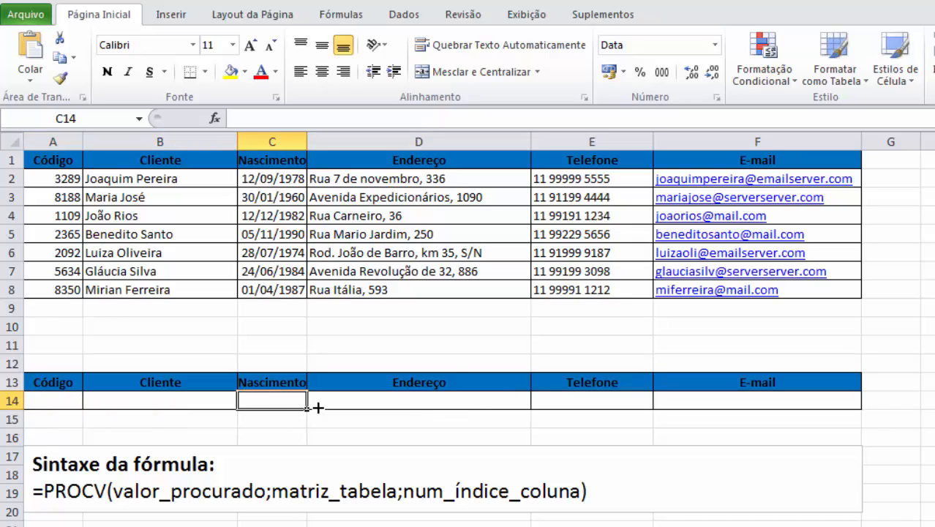
{"action": "left_click", "coordinate": [394, 400]}
{"action": "left_click", "coordinate": [571, 390]}
{"action": "left_click", "coordinate": [719, 398]}
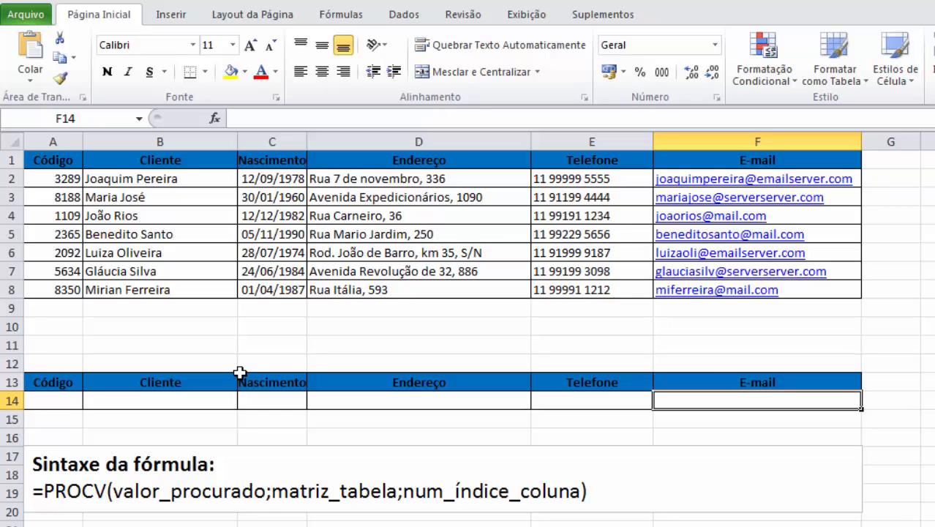
{"action": "left_click", "coordinate": [57, 395]}
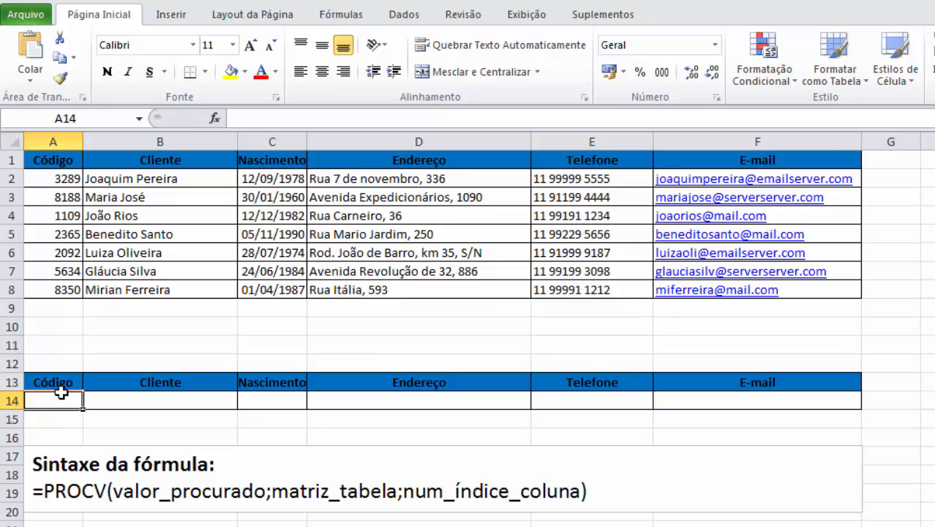
Step: Begin a PROCV formula in B14 with A14 as the lookup value and A1:F8 as the table range
{"action": "key", "text": "Tab"}
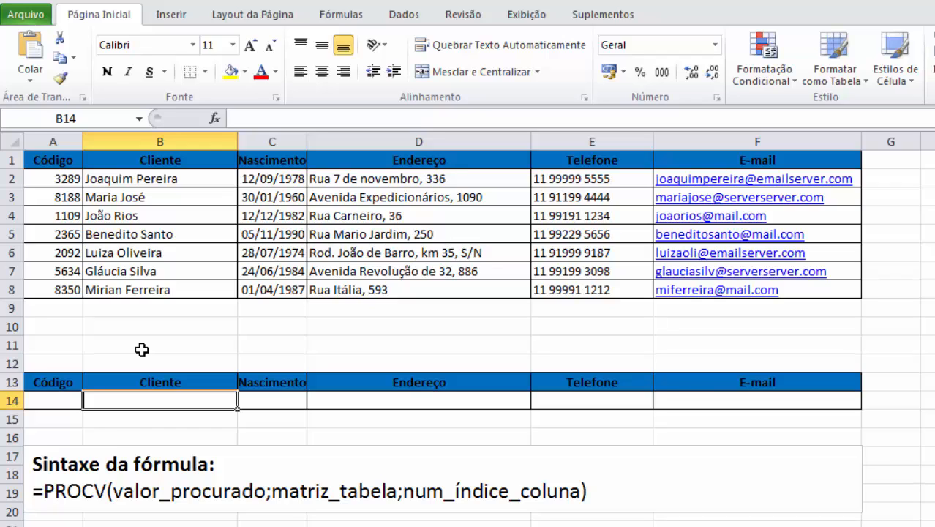
{"action": "type", "text": "=PROCV"}
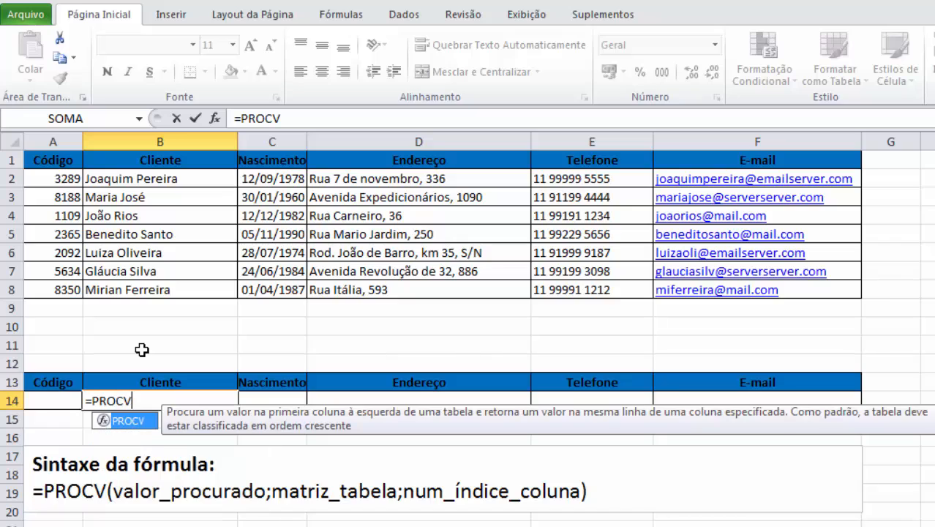
{"action": "type", "text": "("}
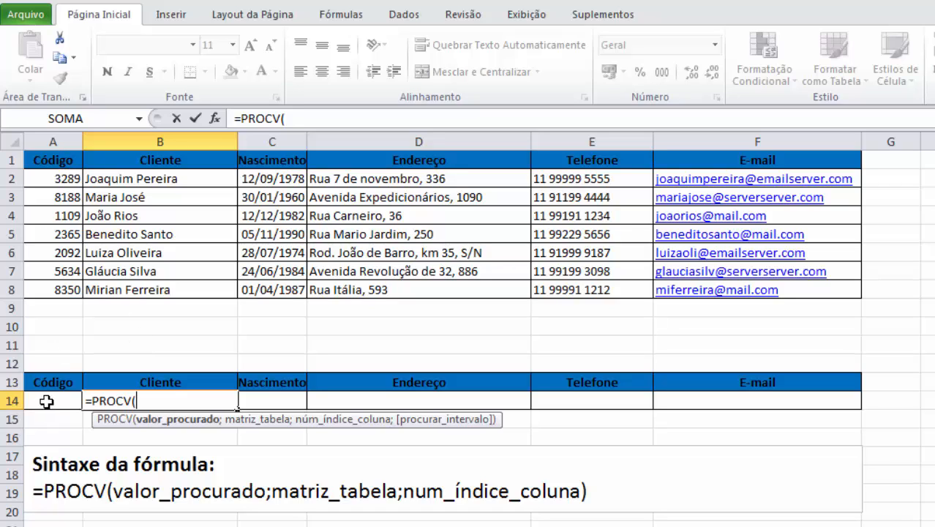
{"action": "type", "text": "A14"}
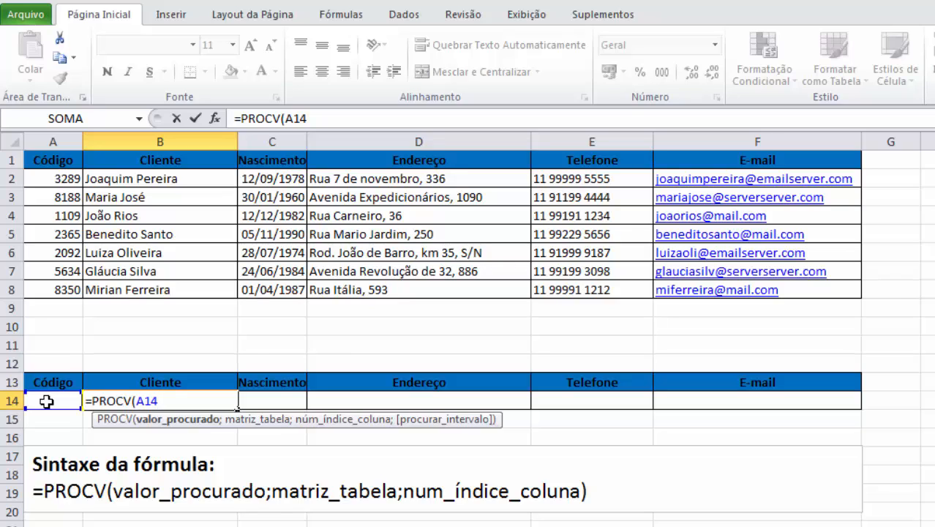
{"action": "type", "text": ";"}
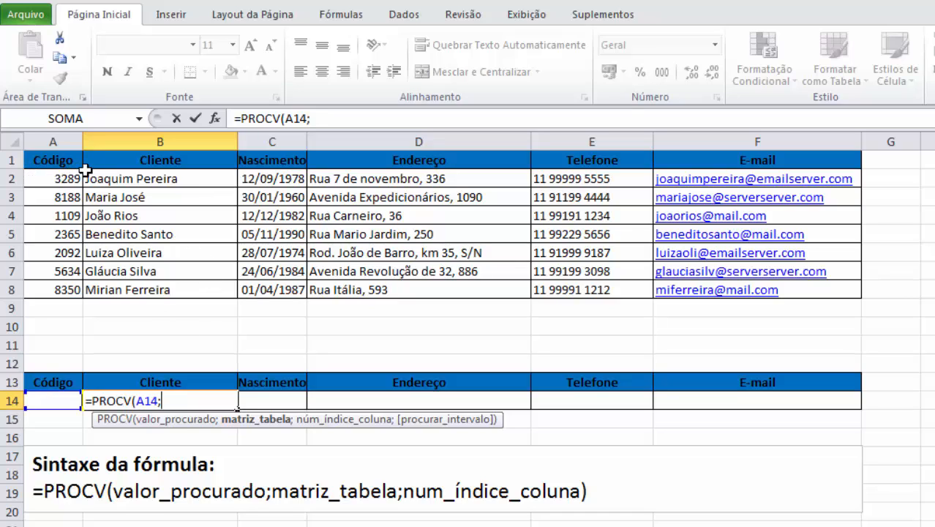
{"action": "left_click_drag", "start_coordinate": [61, 159], "coordinate": [702, 291]}
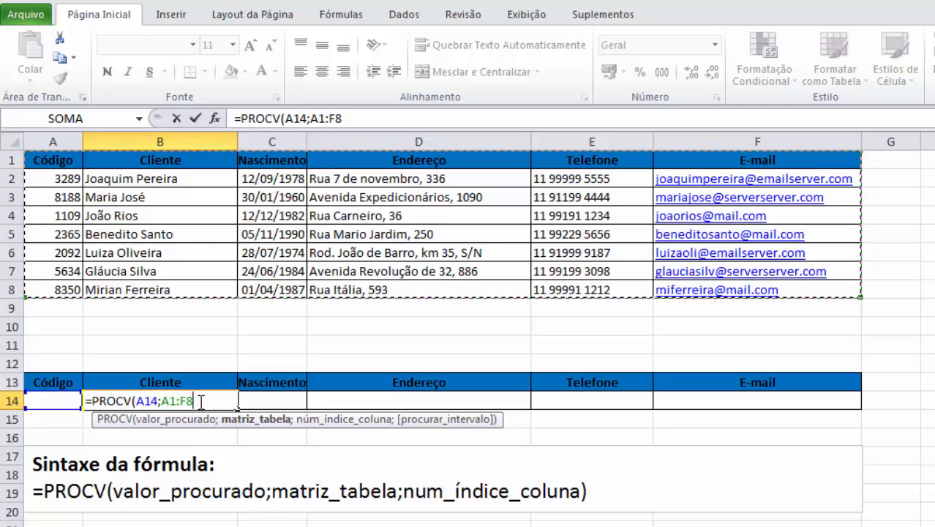
{"action": "type", "text": ";"}
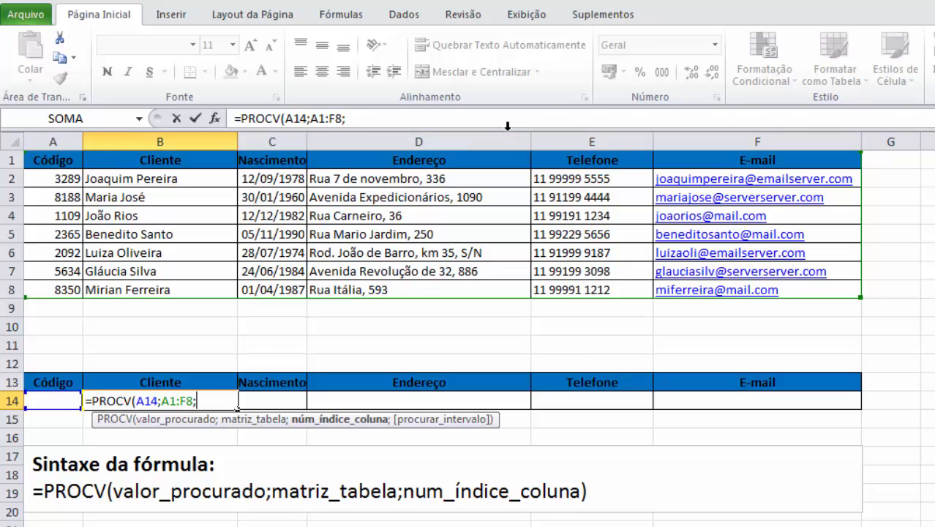
{"action": "left_click", "coordinate": [56, 161]}
{"action": "left_click", "coordinate": [116, 161]}
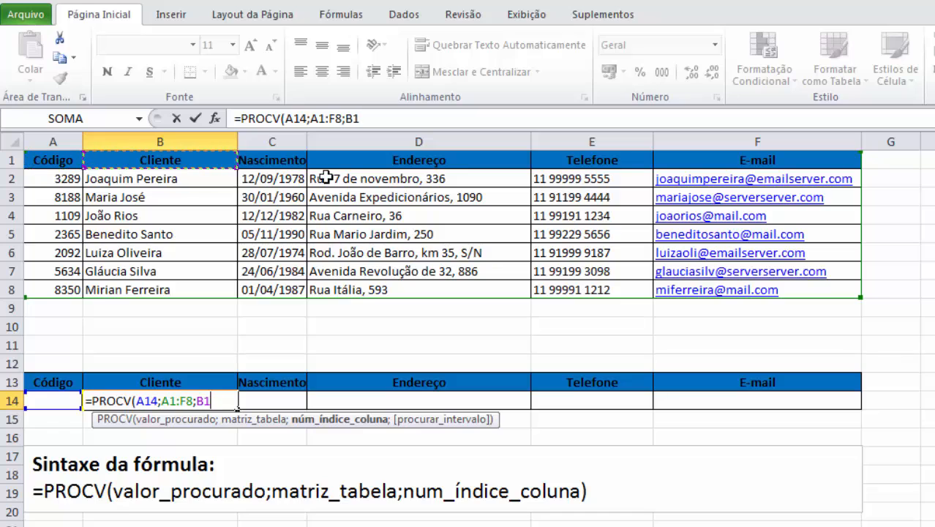
{"action": "left_click", "coordinate": [280, 162]}
{"action": "left_click", "coordinate": [352, 172]}
{"action": "left_click", "coordinate": [416, 155]}
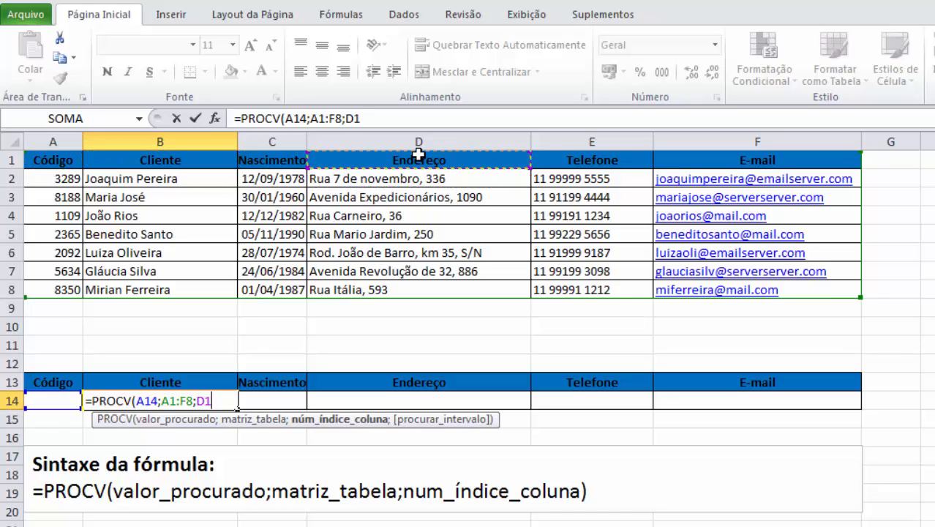
{"action": "left_click", "coordinate": [591, 156]}
{"action": "left_click", "coordinate": [726, 160]}
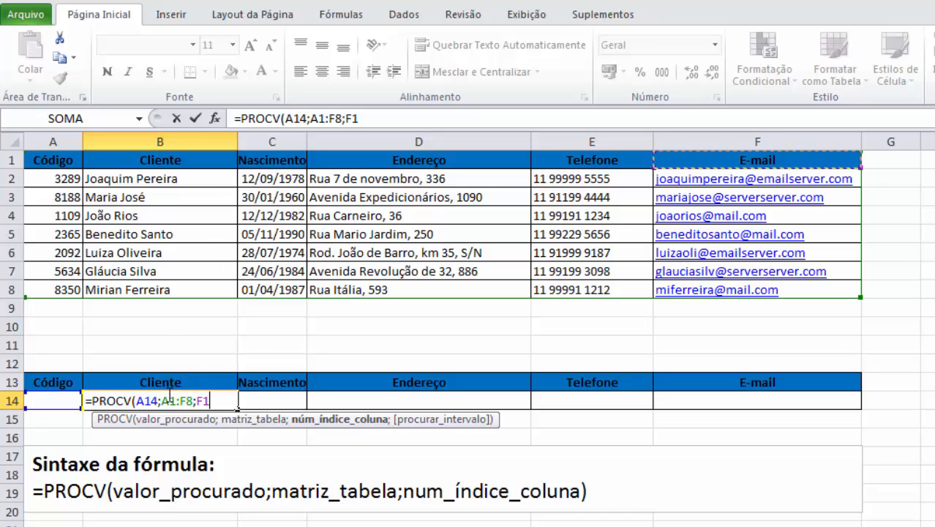
{"action": "key", "text": "BackSpace"}
{"action": "key", "text": "BackSpace"}
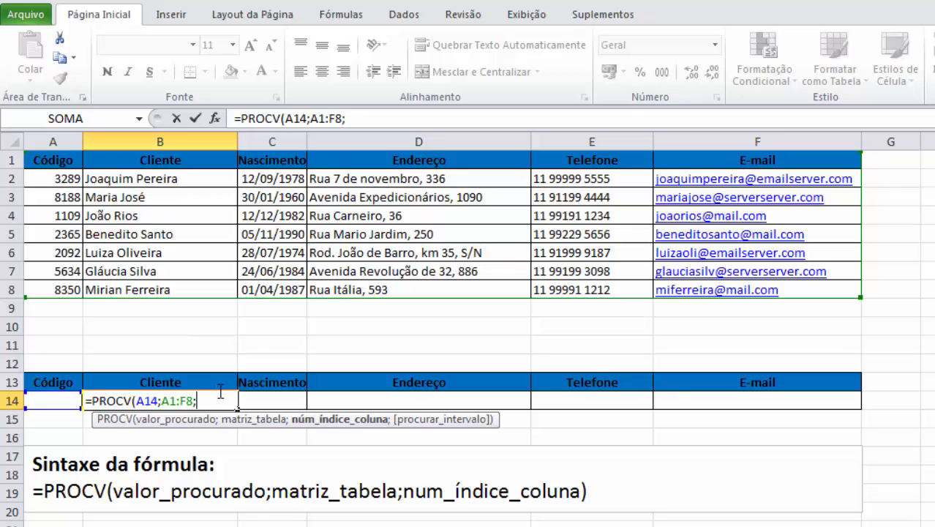
Step: Complete the PROCV formula in B14 with column index 2
{"action": "type", "text": "2)"}
{"action": "key", "text": "Return"}
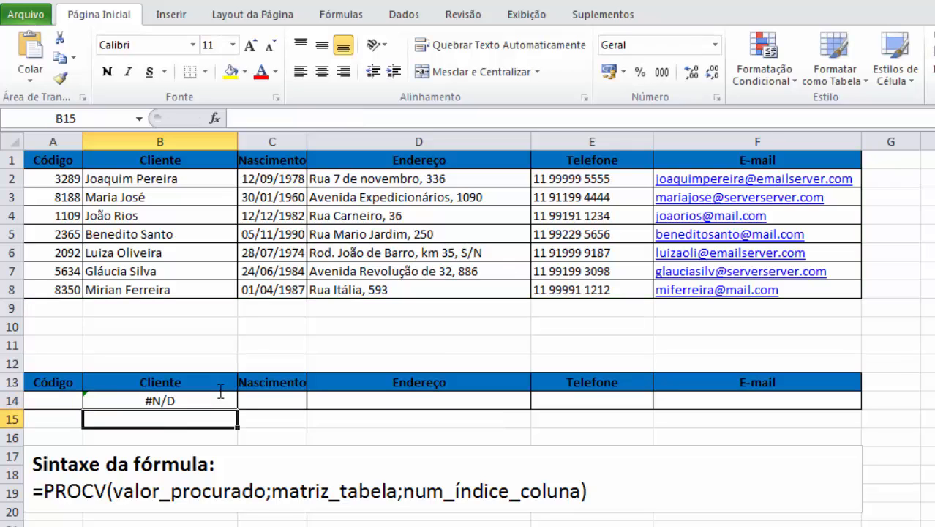
Step: Enter the customer code from A4 into the lookup cell A14
{"action": "key", "text": "Up"}
{"action": "key", "text": "Left"}
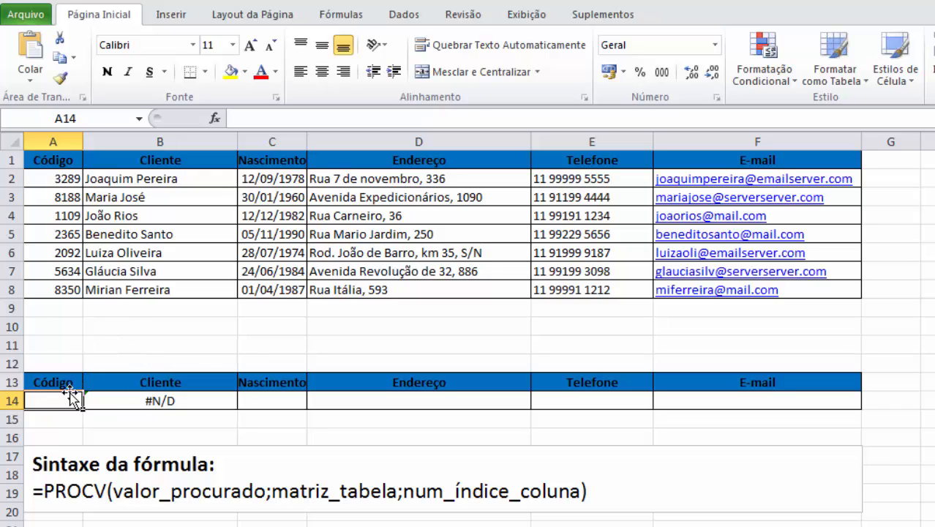
{"action": "type", "text": "11"}
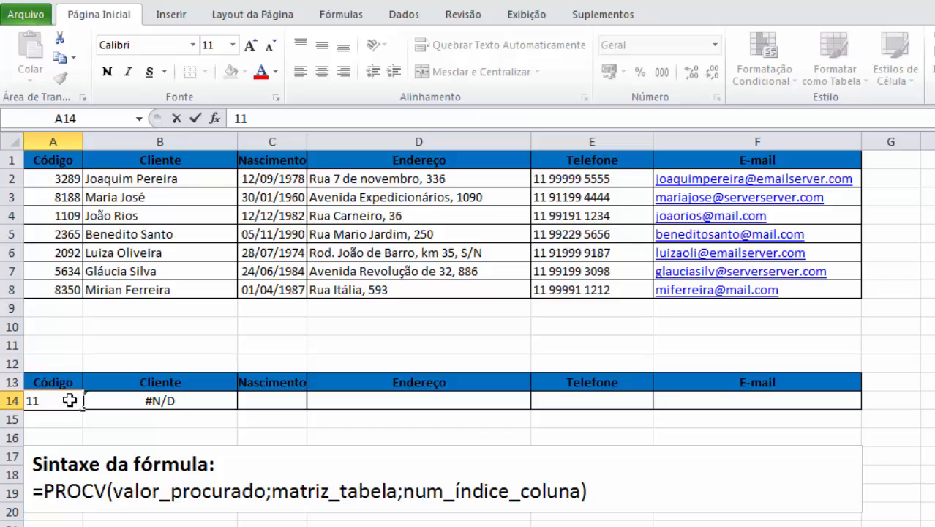
{"action": "type", "text": "09"}
{"action": "key", "text": "Tab"}
Step: Compare the client returned in B14 with the row 4 record and look over the remaining empty lookup cells
{"action": "left_click", "coordinate": [136, 353]}
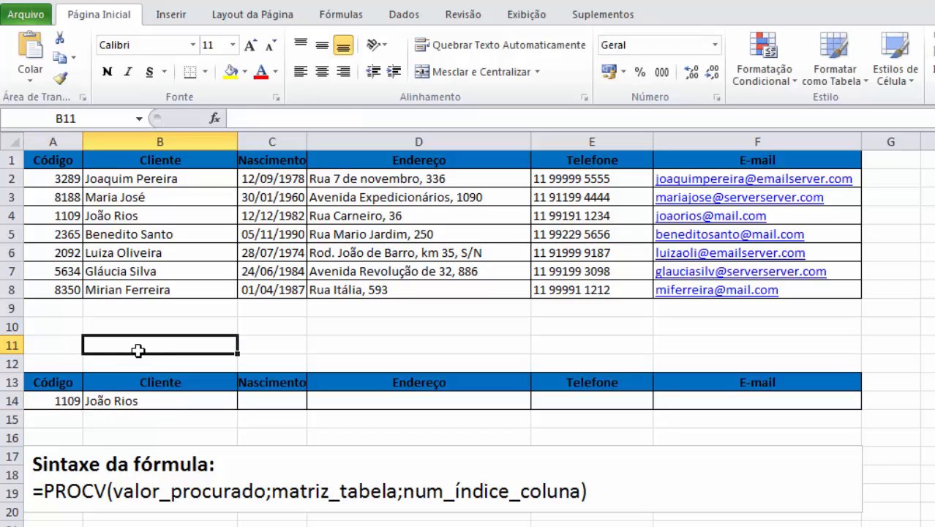
{"action": "left_click", "coordinate": [131, 403]}
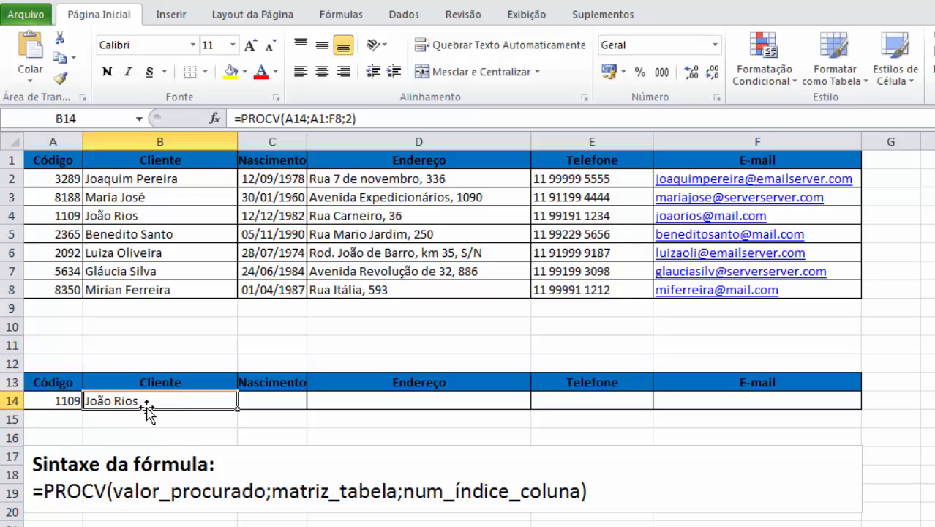
{"action": "left_click", "coordinate": [152, 216]}
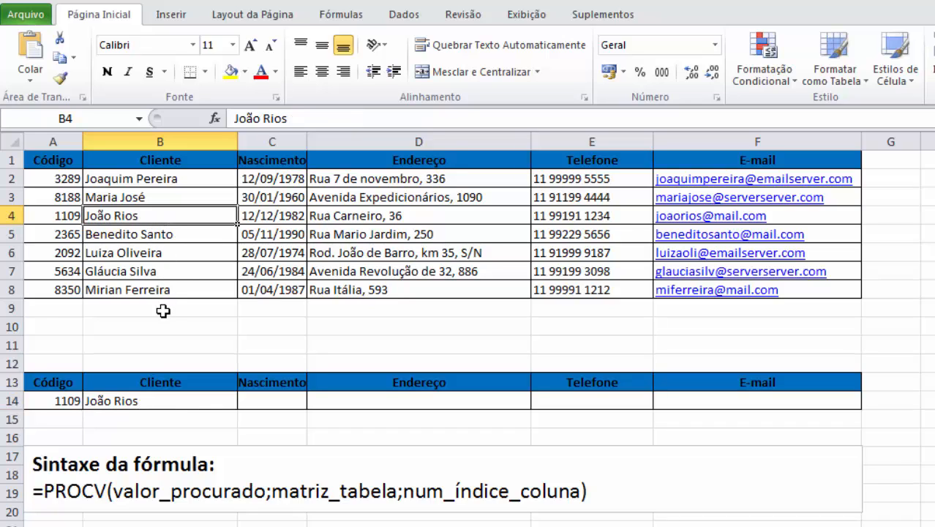
{"action": "left_click", "coordinate": [35, 217]}
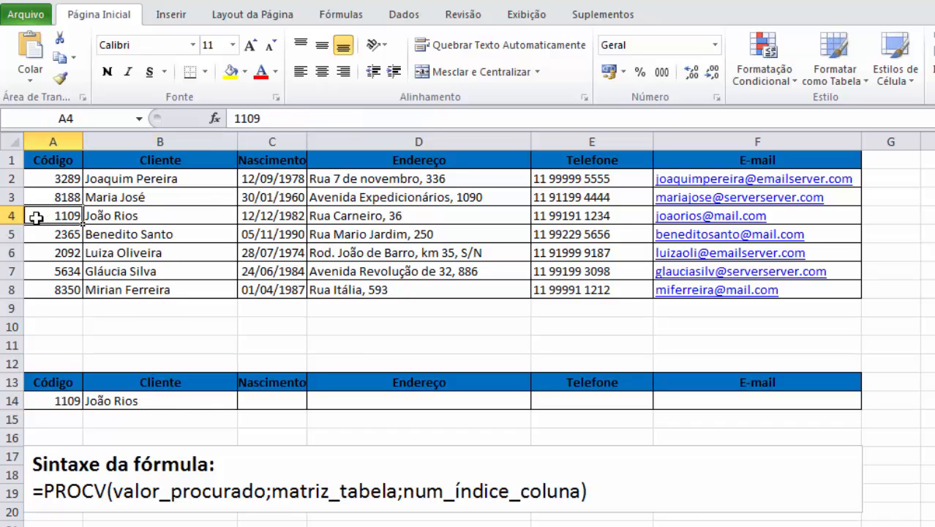
{"action": "left_click", "coordinate": [187, 400]}
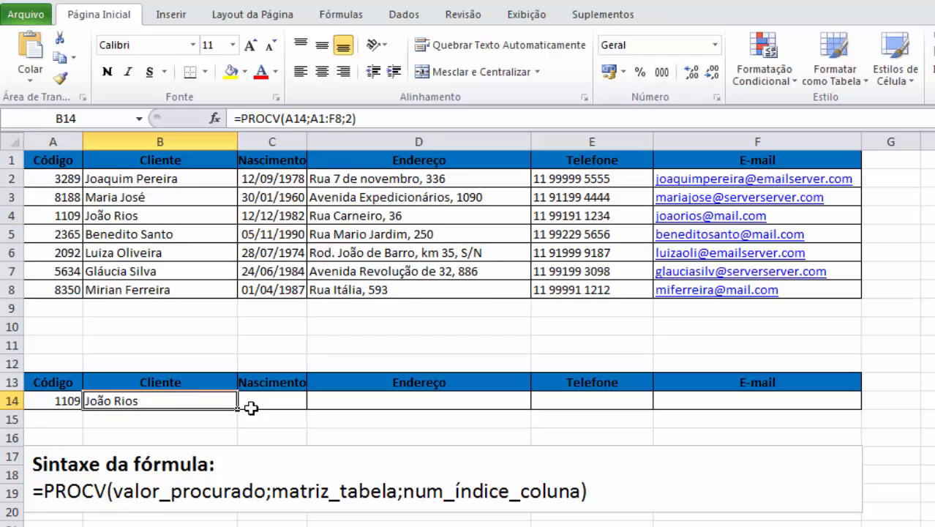
{"action": "left_click", "coordinate": [253, 401]}
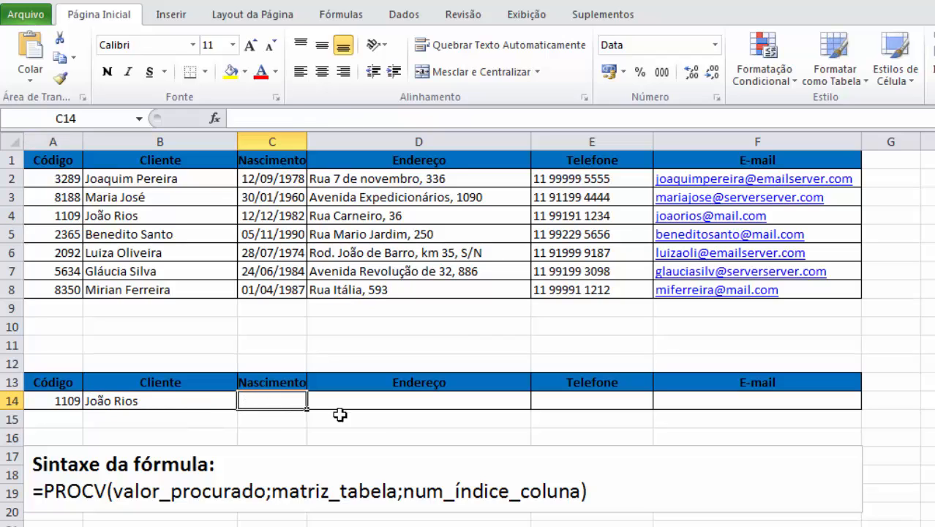
{"action": "left_click", "coordinate": [395, 420]}
{"action": "left_click", "coordinate": [411, 402]}
{"action": "left_click", "coordinate": [595, 402]}
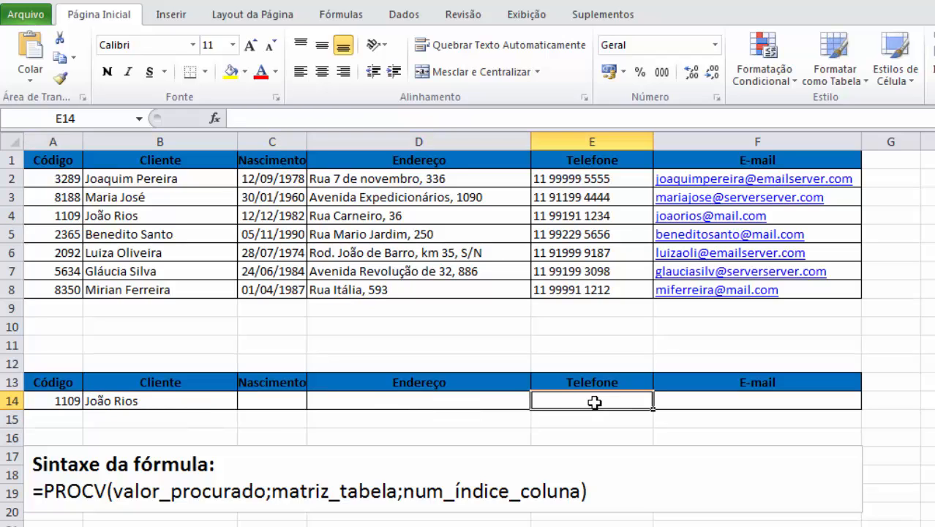
Step: Enter a PROCV formula in C14 with lookup value A14, table range A1:F8 and column index 3
{"action": "left_click", "coordinate": [273, 397]}
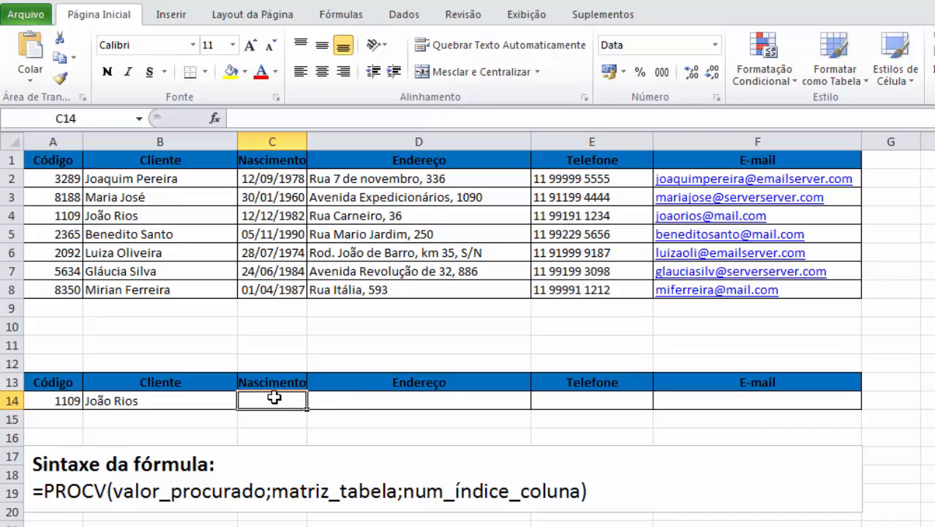
{"action": "type", "text": "=PROC"}
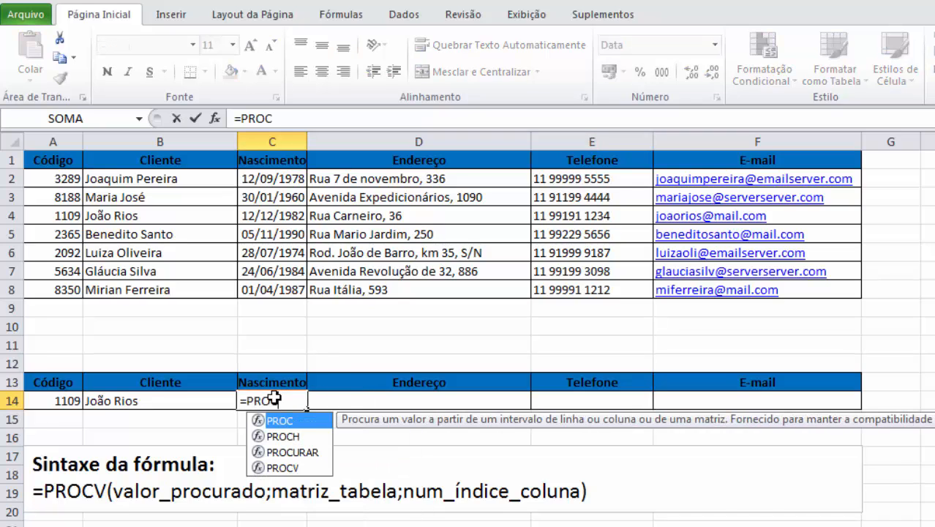
{"action": "type", "text": "V"}
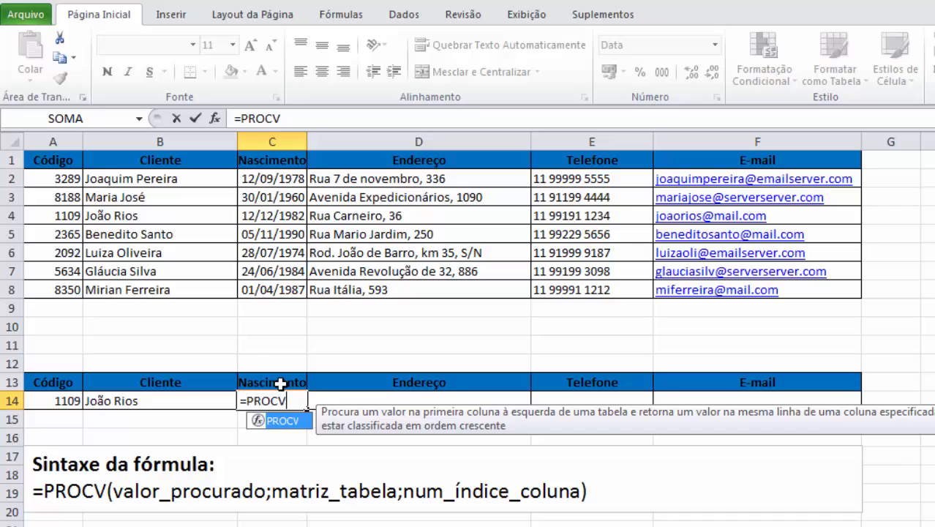
{"action": "type", "text": "("}
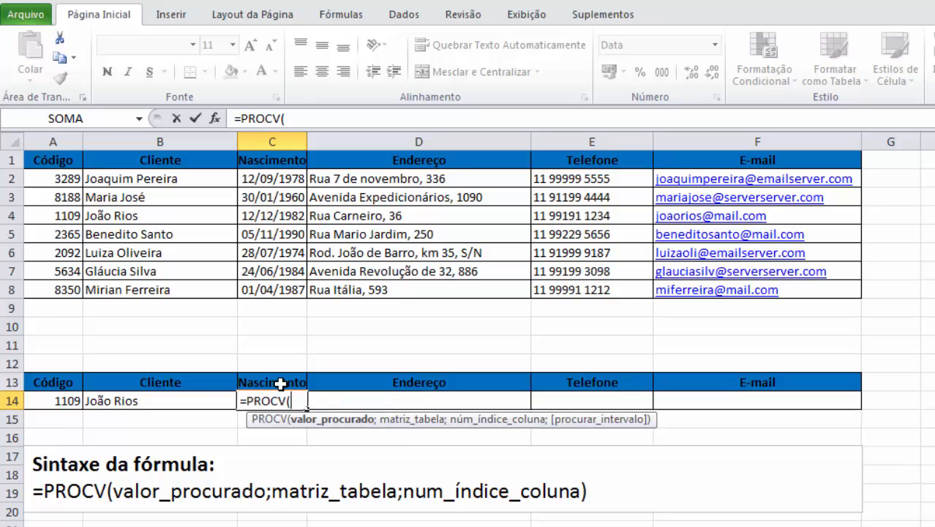
{"action": "left_click", "coordinate": [55, 400]}
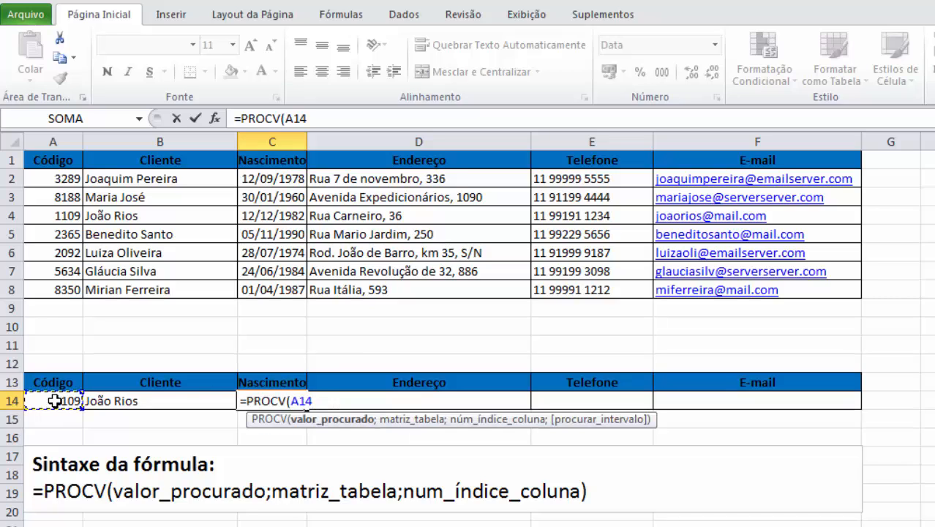
{"action": "type", "text": ";"}
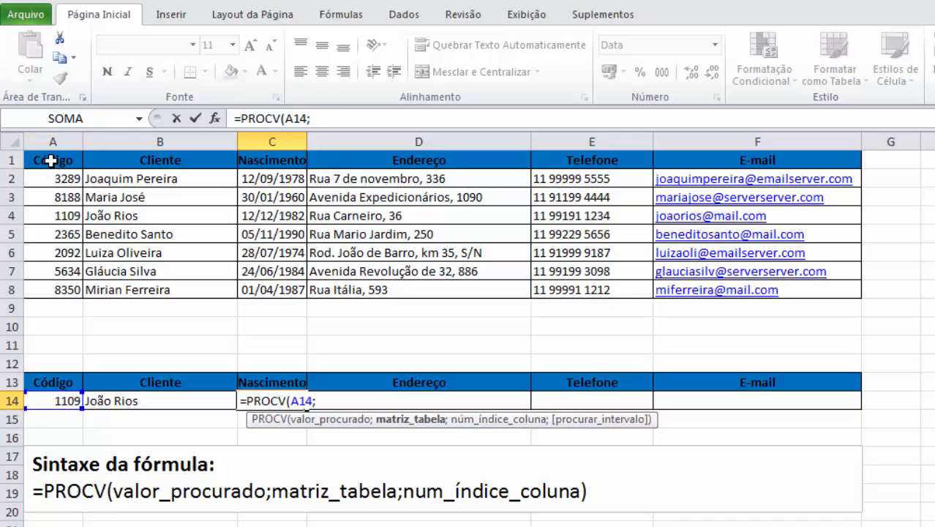
{"action": "left_click_drag", "start_coordinate": [50, 160], "coordinate": [712, 291]}
{"action": "type", "text": ";"}
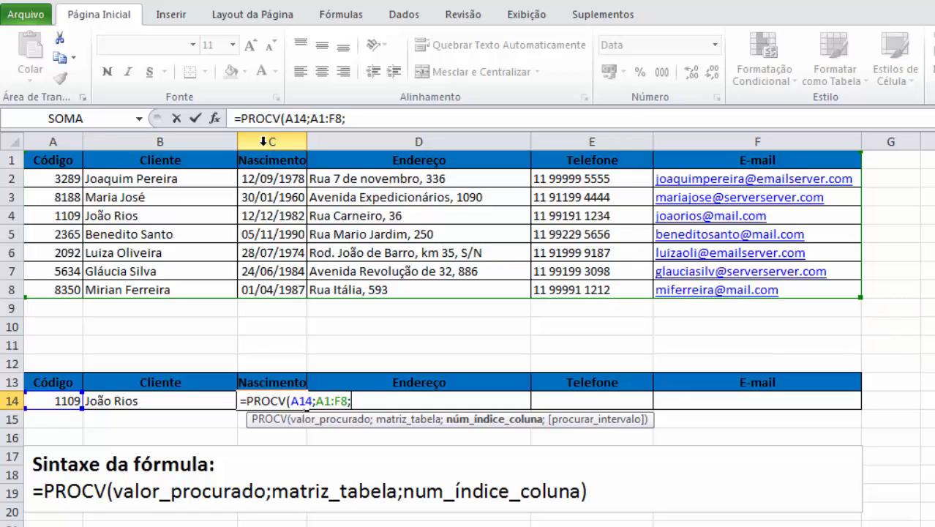
{"action": "type", "text": "3)"}
{"action": "key", "text": "Return"}
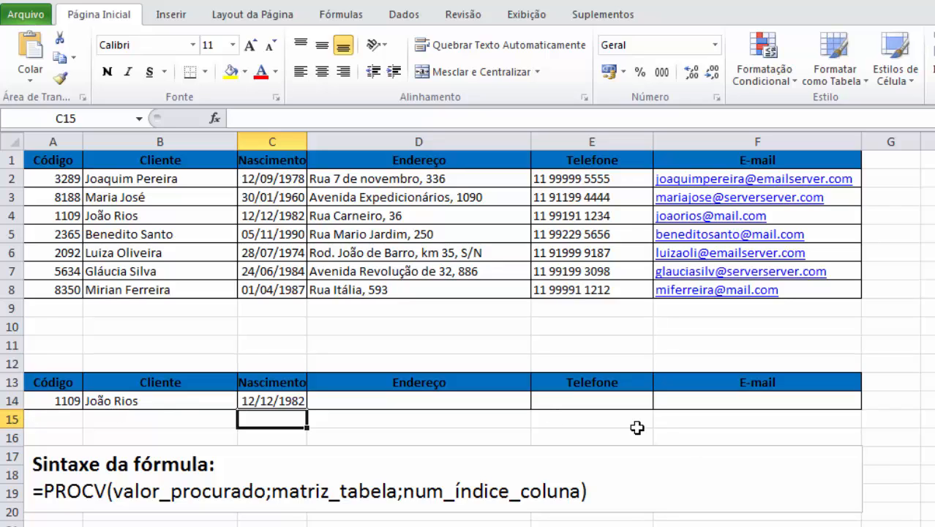
Step: Make the lookup value reference absolute as $A$14 in the PROCV formula of B14
{"action": "left_click", "coordinate": [198, 395]}
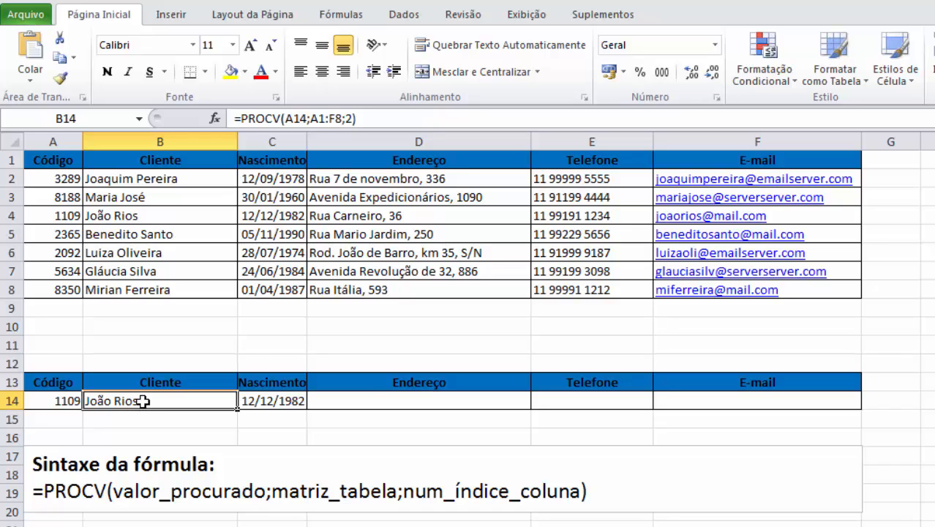
{"action": "left_click", "coordinate": [285, 119]}
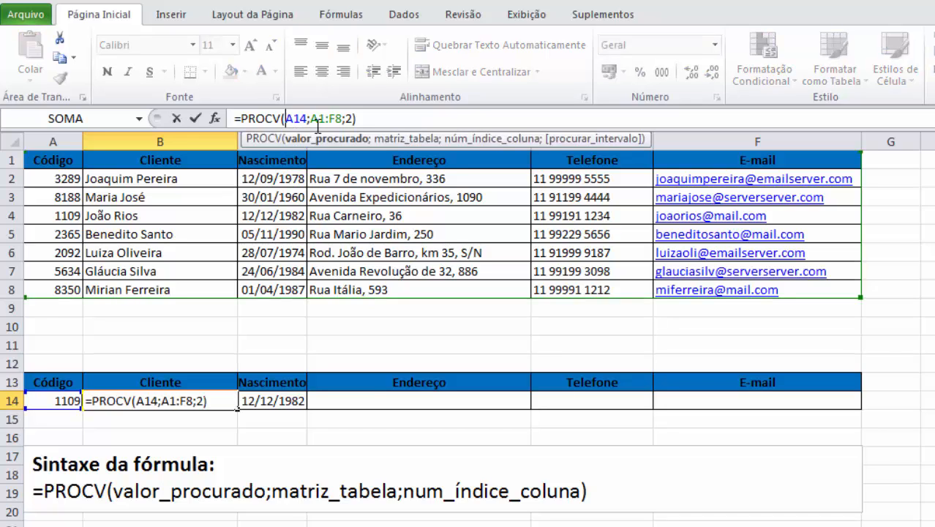
{"action": "key", "text": "F4"}
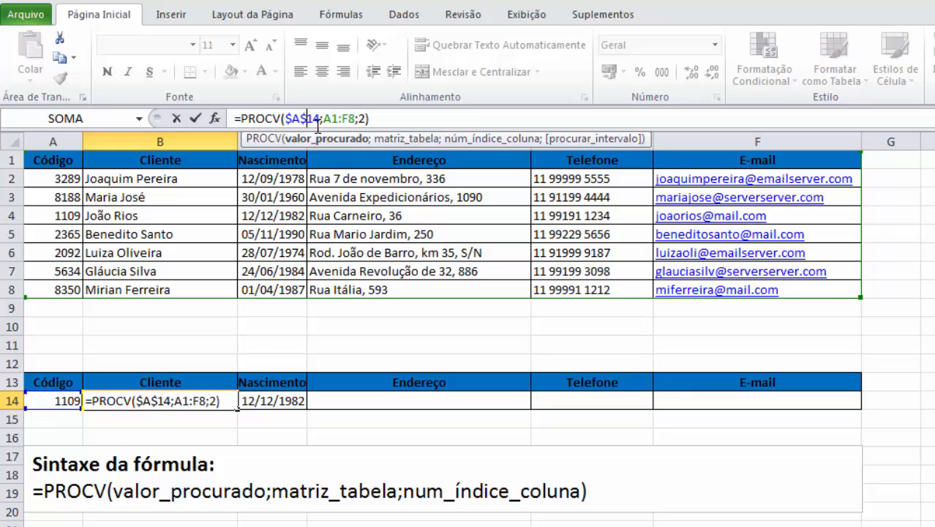
Step: Make the table range absolute as $A$1:$F$8 in the B14 formula and commit it
{"action": "key", "text": "Right"}
{"action": "key", "text": "Right"}
{"action": "key", "text": "Right"}
{"action": "type", "text": "$"}
{"action": "key", "text": "Right"}
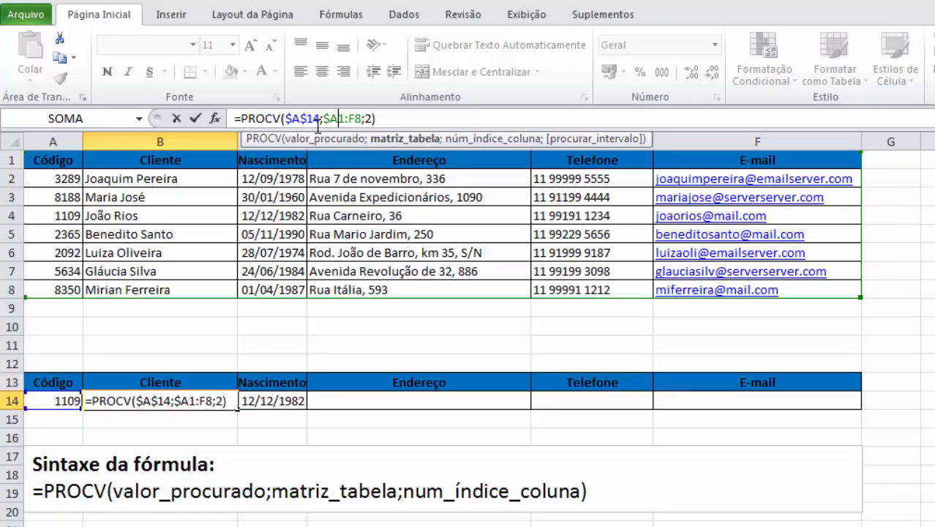
{"action": "type", "text": "$A"}
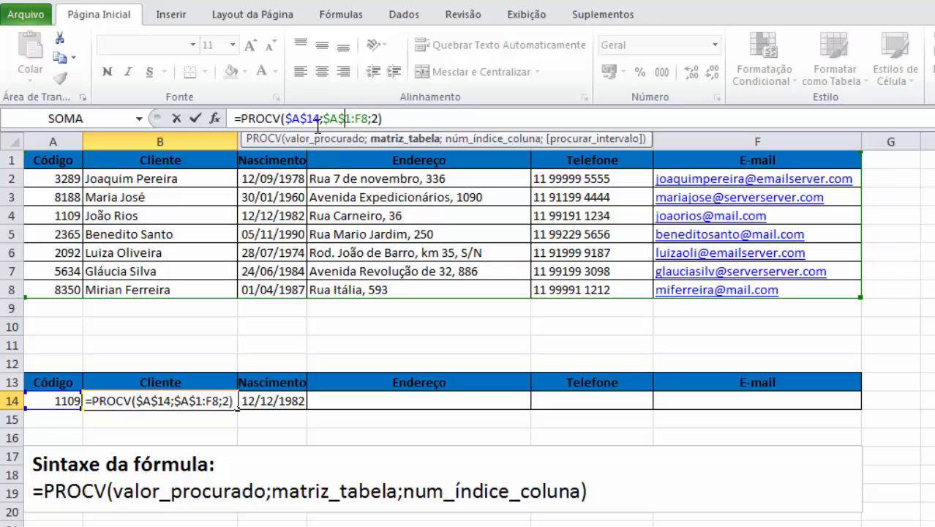
{"action": "type", "text": "$"}
{"action": "key", "text": "Right"}
{"action": "type", "text": "$"}
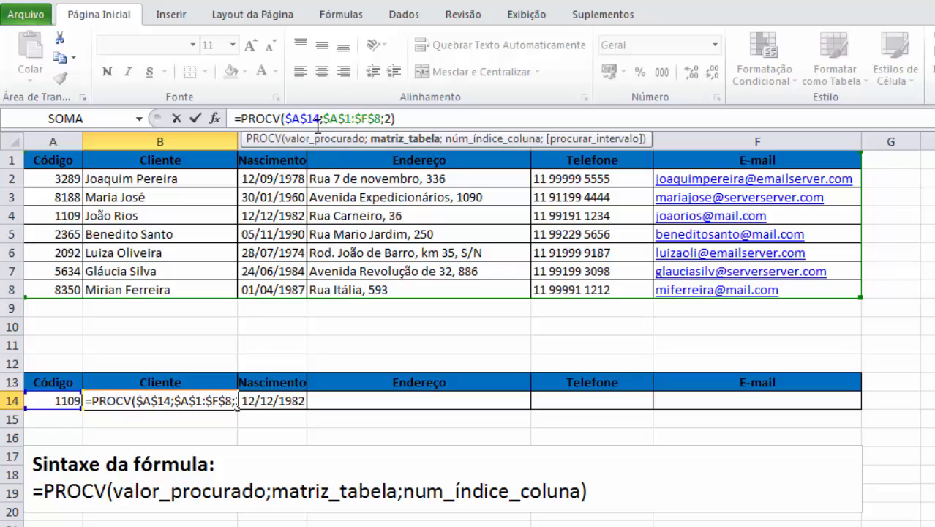
{"action": "key", "text": "Right"}
{"action": "key", "text": "Return"}
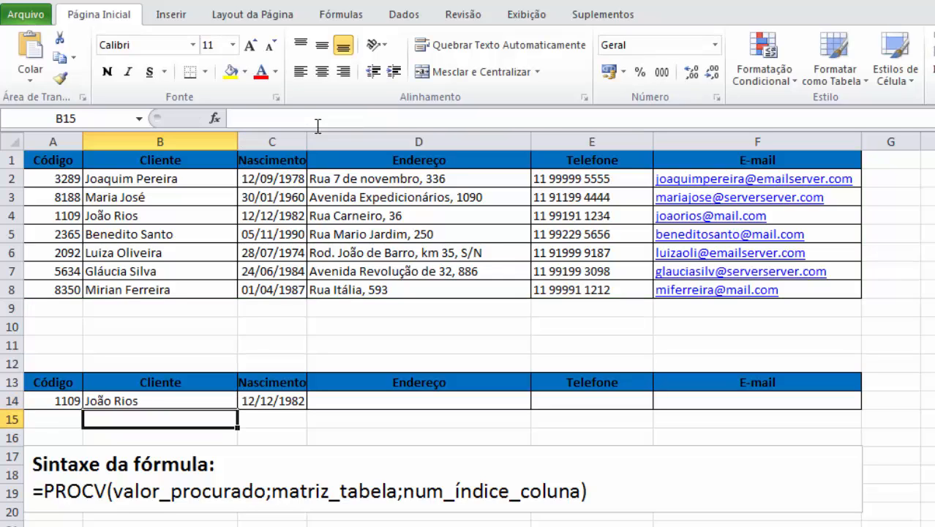
Step: Fill the B14 formula across row 14 through F14
{"action": "key", "text": "Up"}
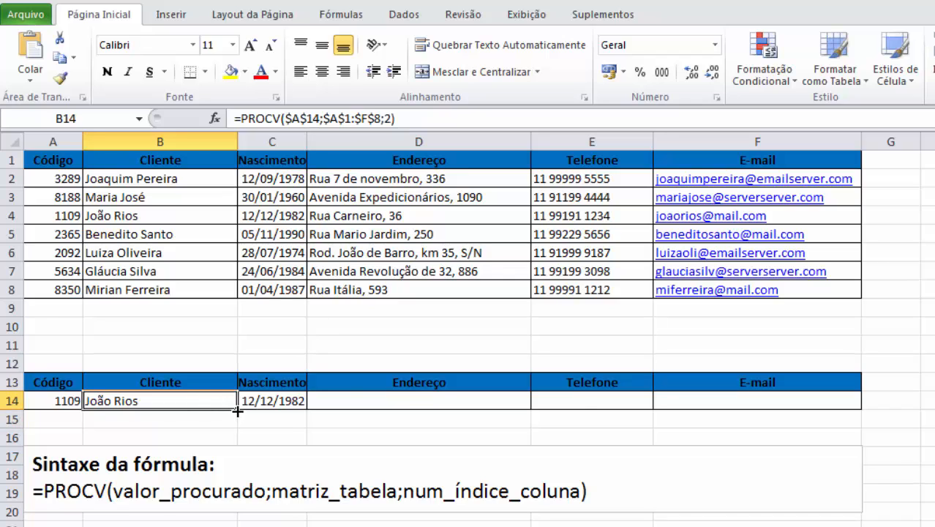
{"action": "left_click_drag", "start_coordinate": [237, 411], "coordinate": [779, 404]}
{"action": "left_click", "coordinate": [302, 420]}
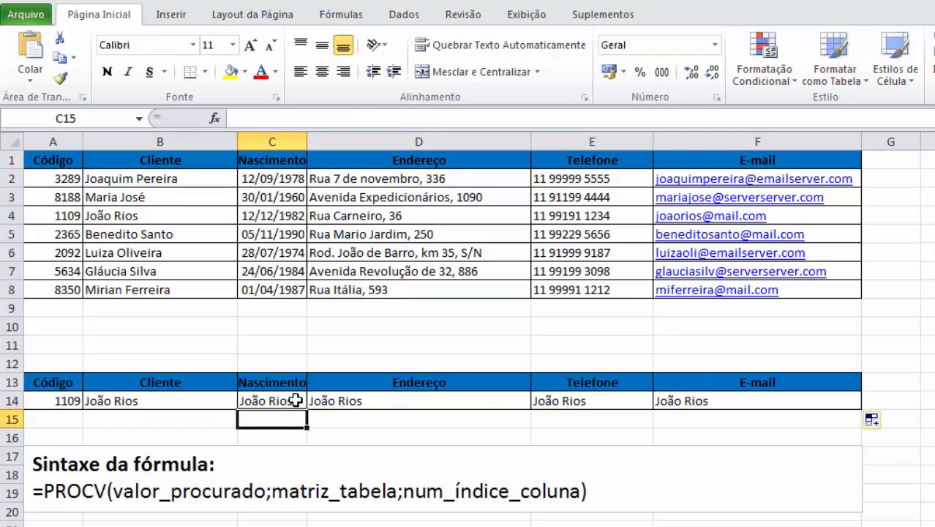
Step: Set the column index of the PROCV formula in C14 to 3
{"action": "left_click", "coordinate": [295, 400]}
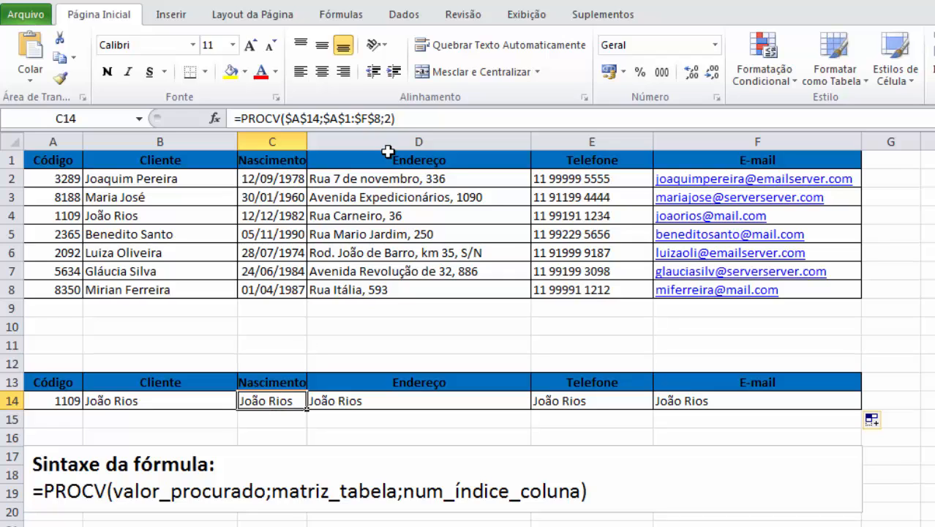
{"action": "left_click", "coordinate": [391, 118]}
{"action": "key", "text": "BackSpace"}
{"action": "type", "text": "3"}
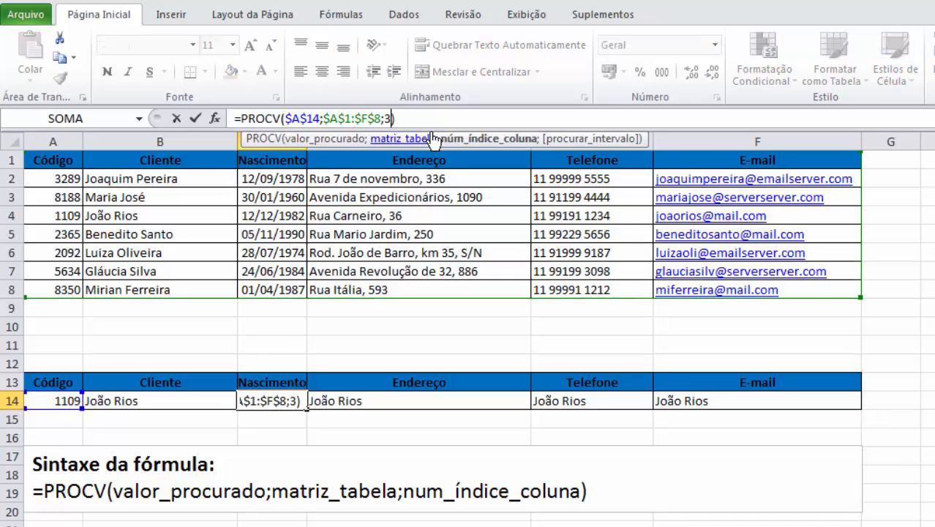
{"action": "key", "text": "Tab"}
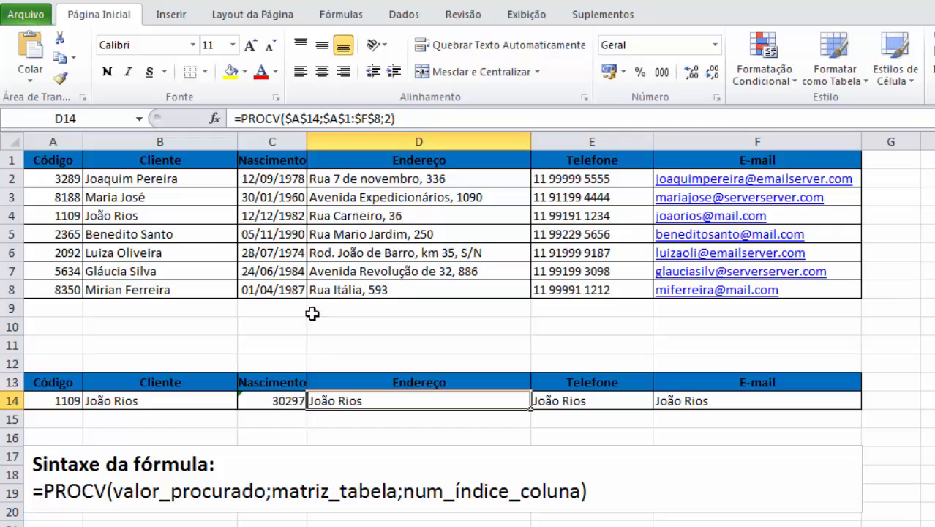
Step: Format the birth date cell C14 with the Data number category
{"action": "left_click", "coordinate": [291, 407]}
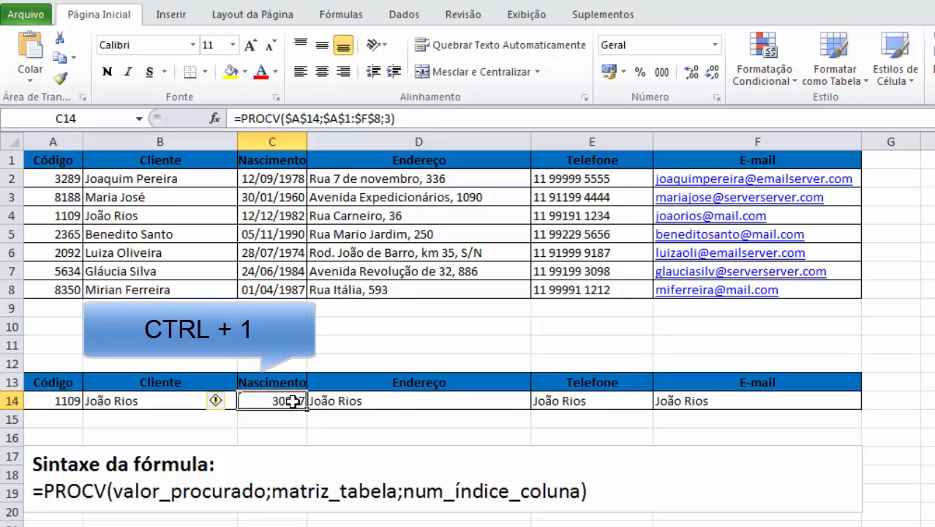
{"action": "key", "text": "ctrl+1"}
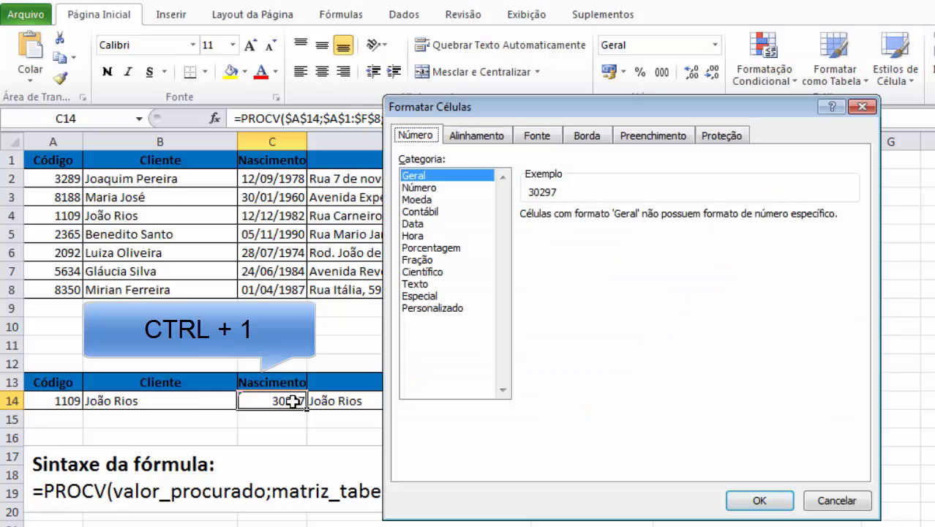
{"action": "left_click", "coordinate": [423, 224]}
{"action": "left_click", "coordinate": [759, 501]}
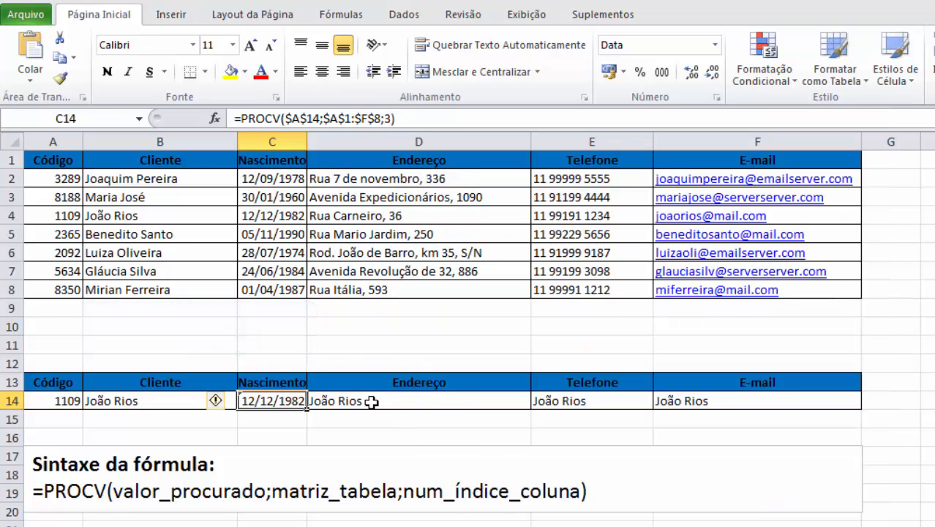
Step: Set the column index of the PROCV formula in D14 to 4
{"action": "left_click", "coordinate": [370, 401]}
{"action": "left_click", "coordinate": [395, 117]}
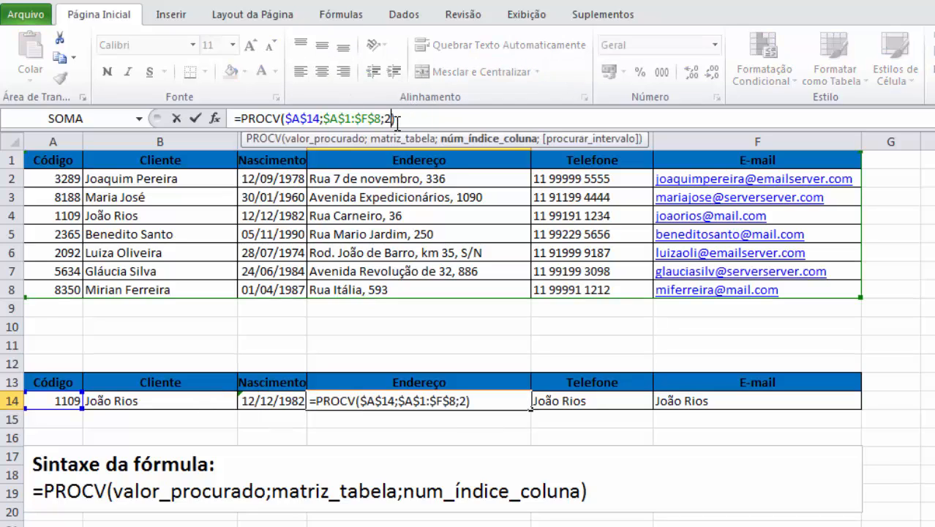
{"action": "key", "text": "BackSpace"}
{"action": "key", "text": "BackSpace"}
{"action": "type", "text": "4"}
{"action": "key", "text": "Tab"}
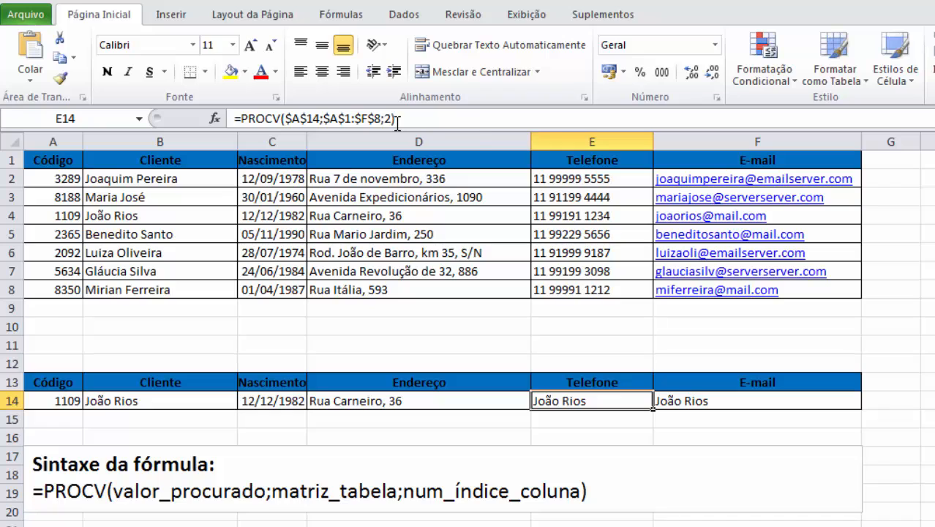
Step: Set the column index of the PROCV formula in E14 to 5
{"action": "left_click", "coordinate": [388, 117]}
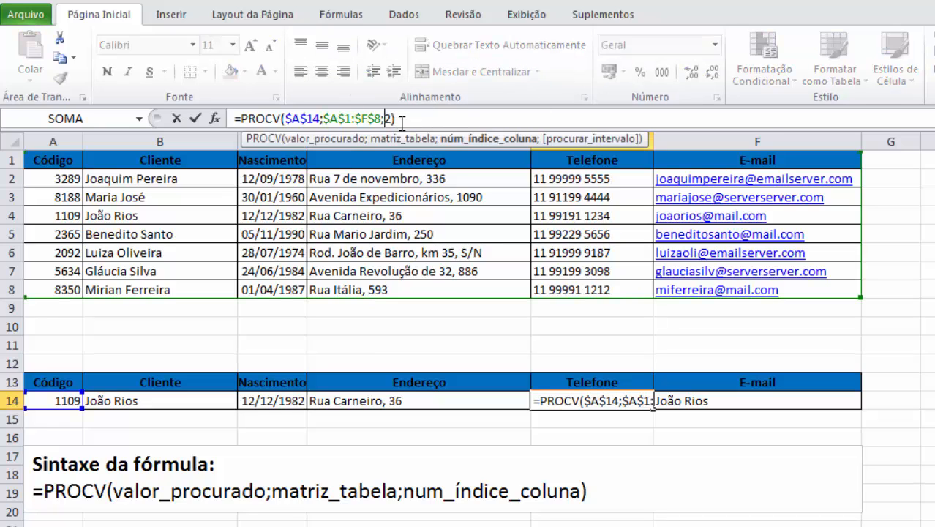
{"action": "key", "text": "BackSpace"}
{"action": "type", "text": "5"}
{"action": "key", "text": "Tab"}
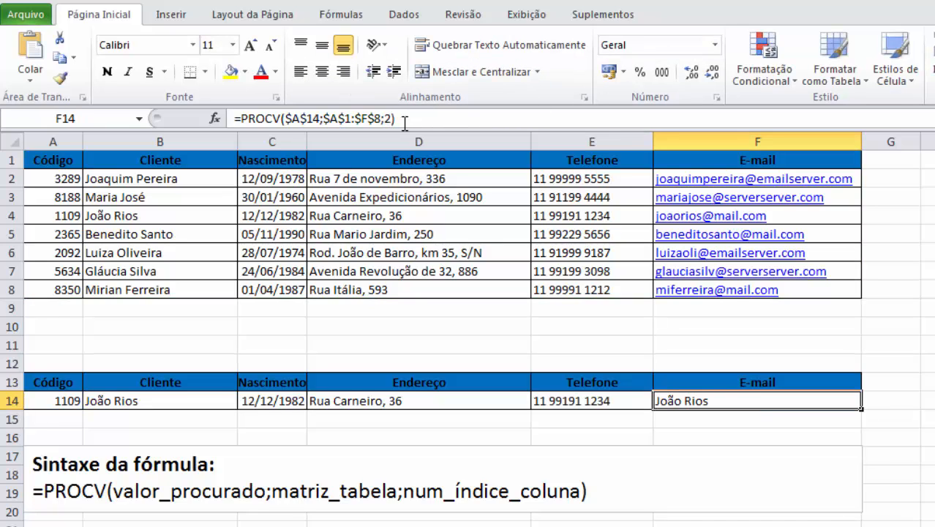
Step: Set the column index of the PROCV formula in F14 to 6
{"action": "left_click", "coordinate": [385, 118]}
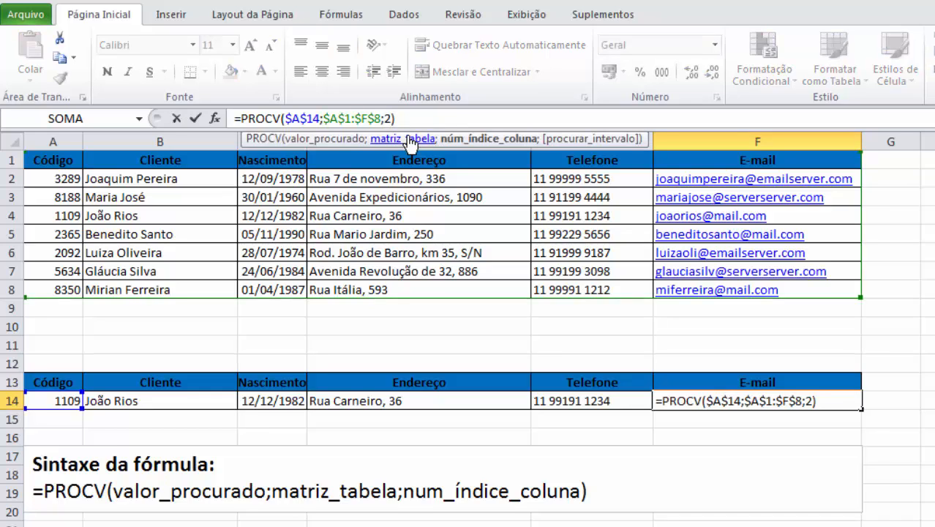
{"action": "key", "text": "Delete"}
{"action": "type", "text": "6"}
{"action": "key", "text": "Tab"}
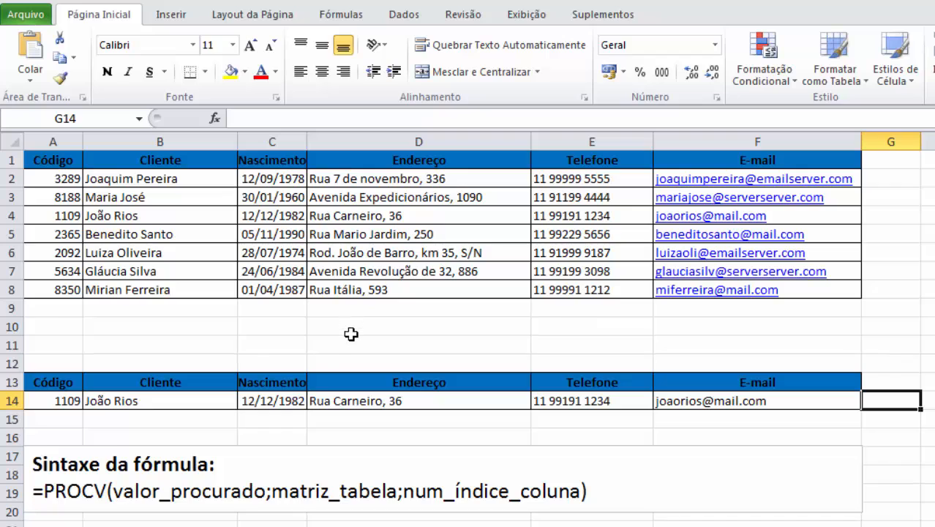
Step: Compare the details returned in row 14 with the source record in A4:F4
{"action": "left_click", "coordinate": [295, 400]}
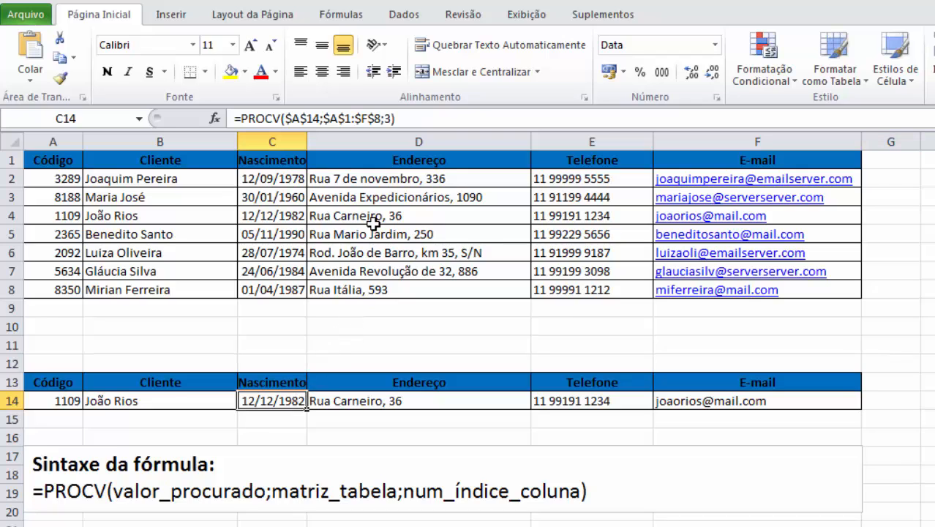
{"action": "left_click", "coordinate": [79, 220]}
{"action": "left_click_drag", "start_coordinate": [147, 216], "coordinate": [718, 217]}
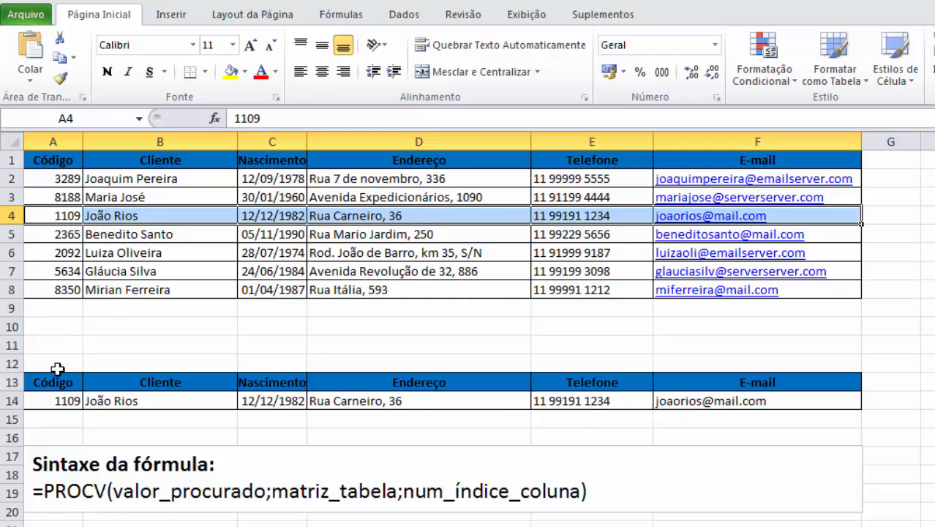
Step: Replace the code in the lookup cell A14 with the customer code from A6
{"action": "left_click", "coordinate": [55, 404]}
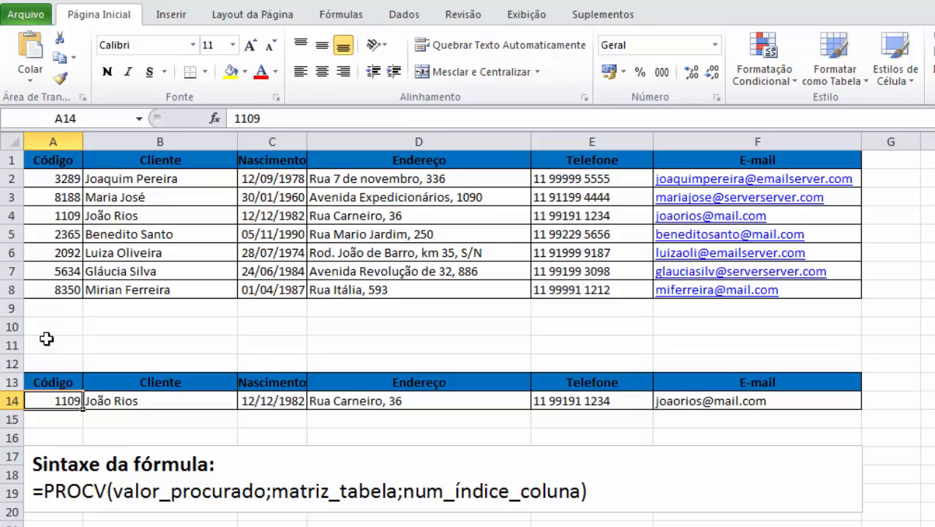
{"action": "type", "text": "2092"}
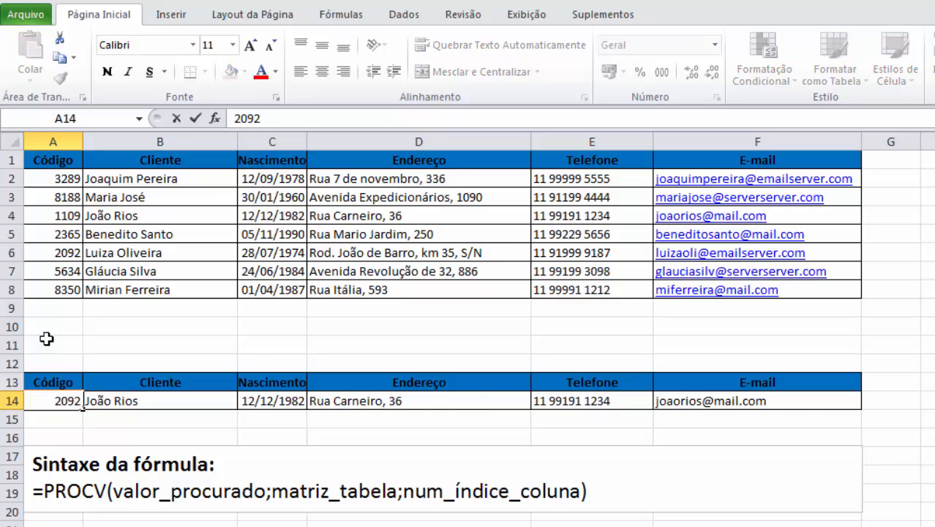
{"action": "key", "text": "Tab"}
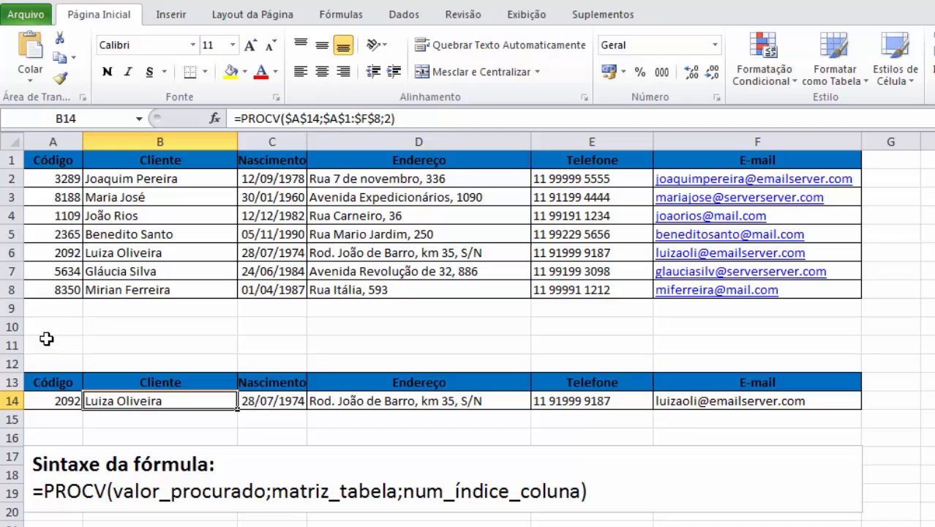
Step: Look across the details returned in B14:F14 for the row 6 customer and go back to the lookup cell A14
{"action": "key", "text": "Right"}
{"action": "key", "text": "Right"}
{"action": "key", "text": "Right"}
{"action": "key", "text": "Right"}
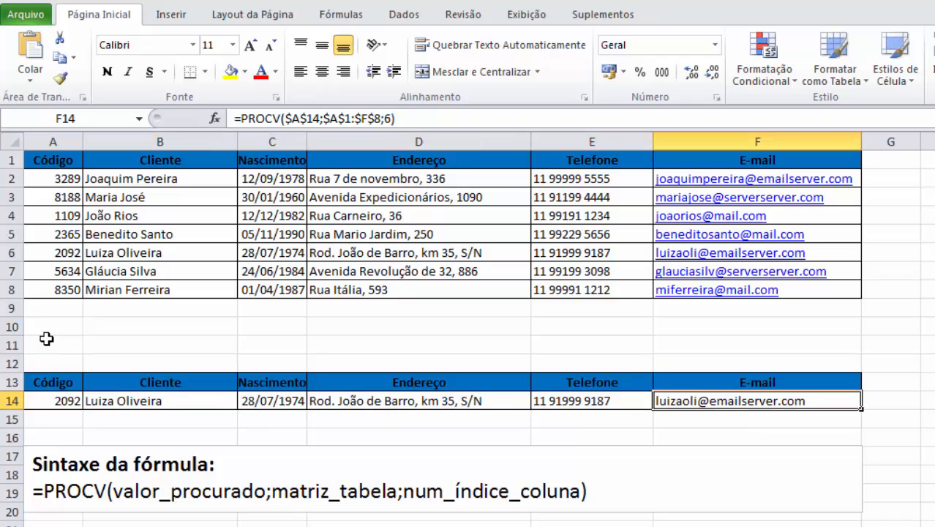
{"action": "key", "text": "Left"}
{"action": "key", "text": "Left"}
{"action": "key", "text": "Left"}
{"action": "key", "text": "Left"}
{"action": "key", "text": "Left"}
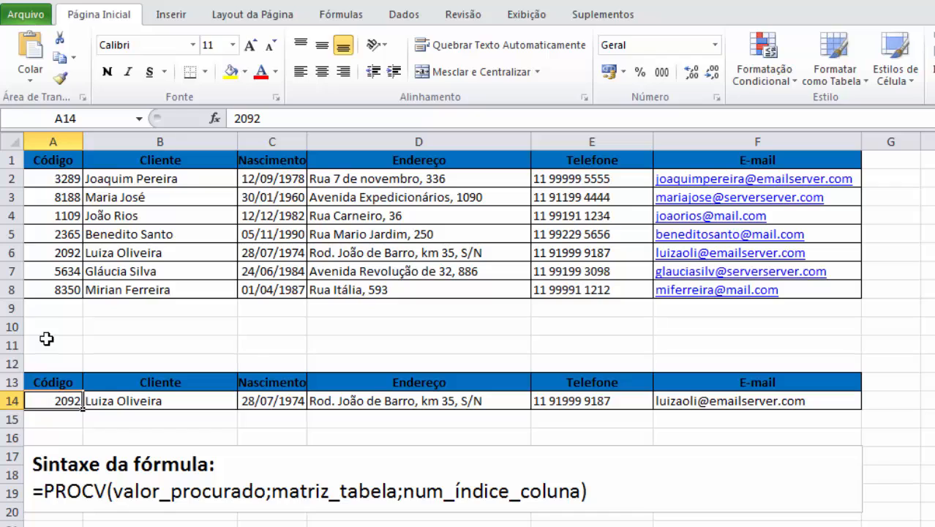
Step: Replace the code in the lookup cell A14 with the customer code from A8
{"action": "type", "text": "835"}
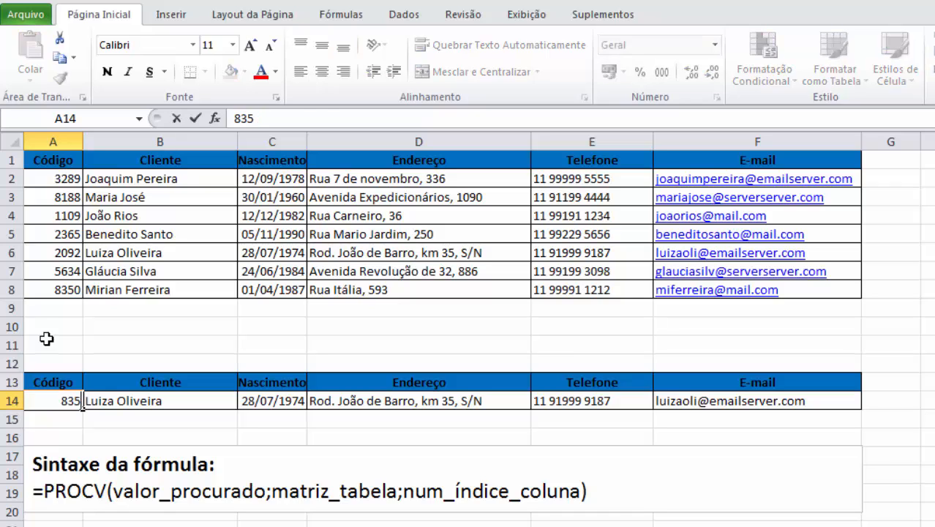
{"action": "type", "text": "0"}
{"action": "key", "text": "Tab"}
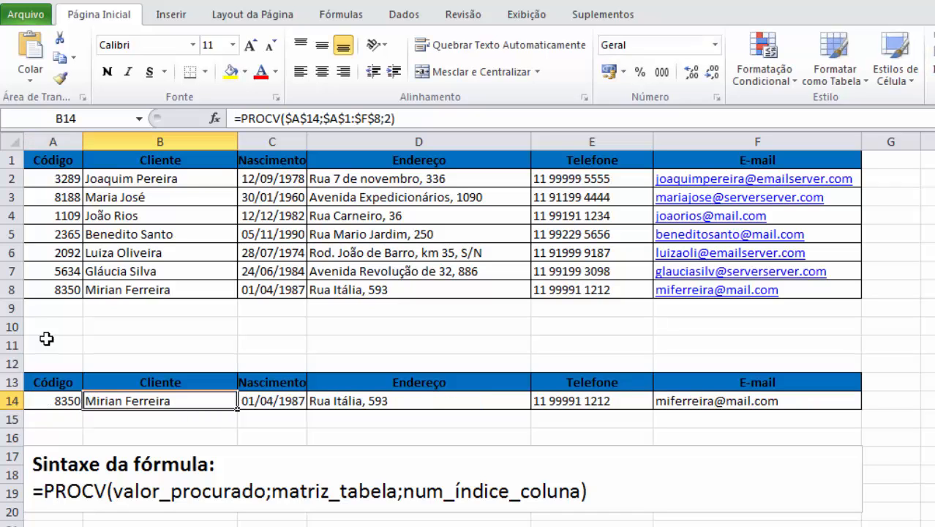
Step: Look across the row 14 details returned for the row 8 customer and go back to A14
{"action": "key", "text": "Right"}
{"action": "key", "text": "Right"}
{"action": "key", "text": "Right"}
{"action": "key", "text": "Right"}
{"action": "key", "text": "Left"}
{"action": "key", "text": "Left"}
{"action": "key", "text": "Left"}
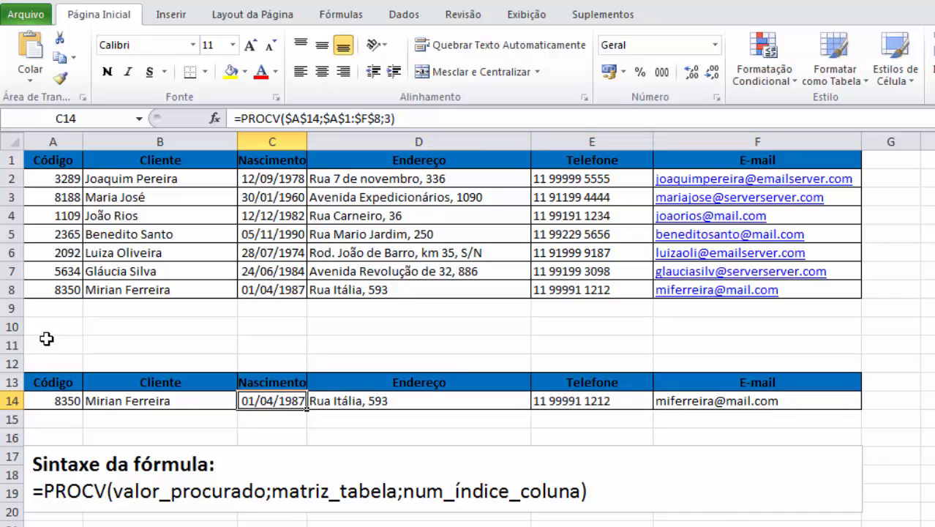
{"action": "key", "text": "Left"}
{"action": "key", "text": "Left"}
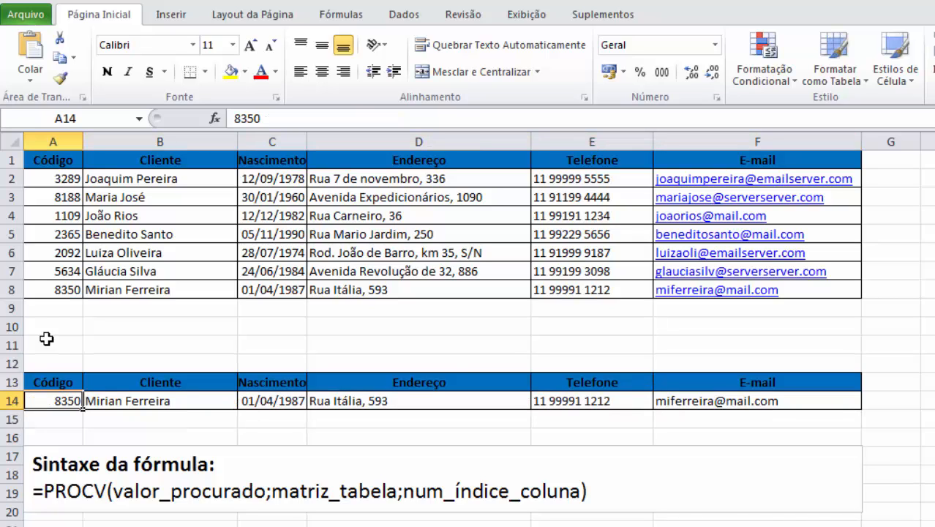